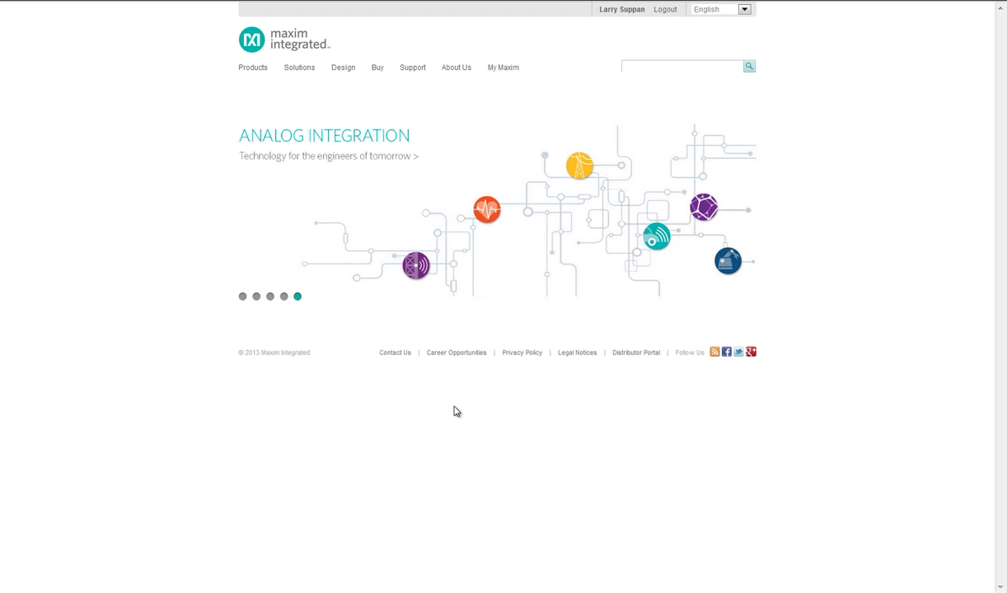
Go to the EE-Sim design generation and simulation tool through Design > Design Tools, Models, Software
click(349, 68)
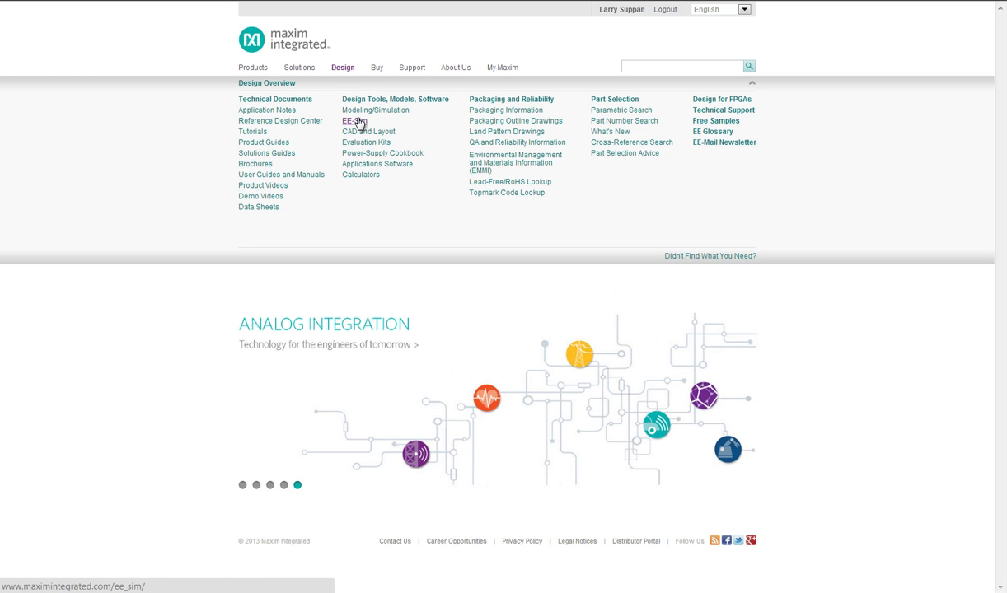
click(357, 122)
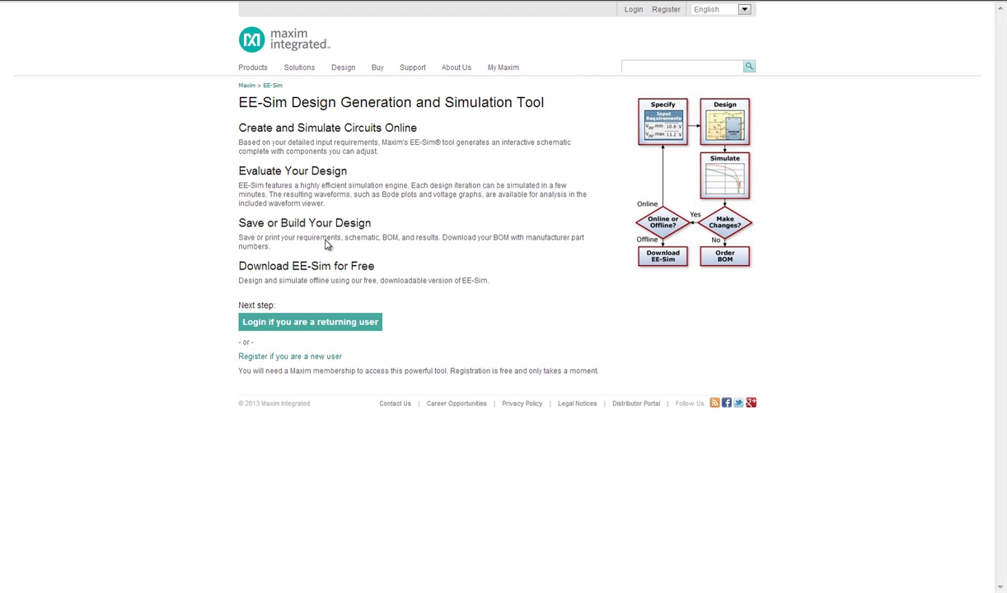
Log in through the Member Login form using the account e-mail address and password
click(298, 322)
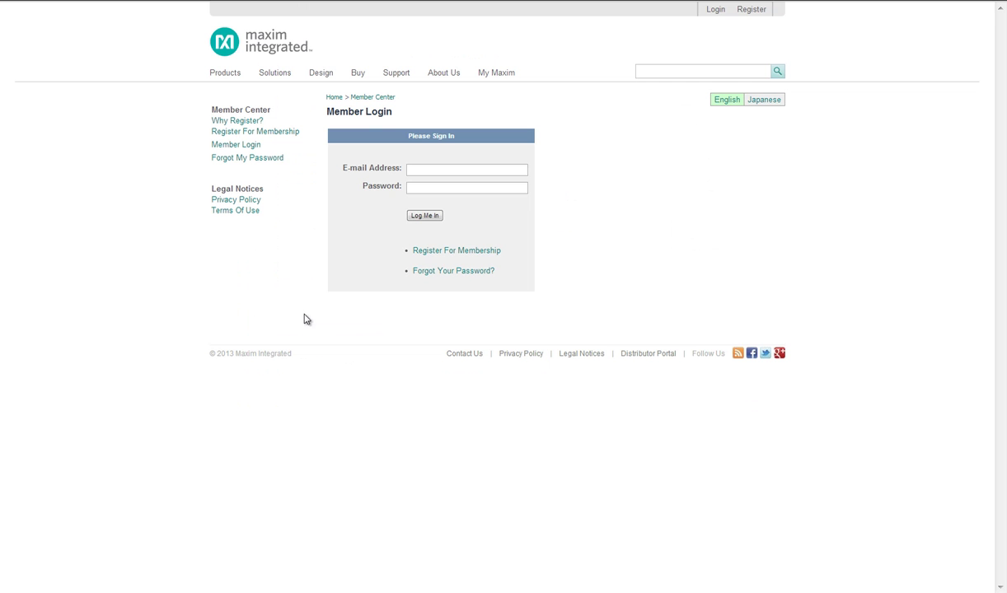
click(419, 170)
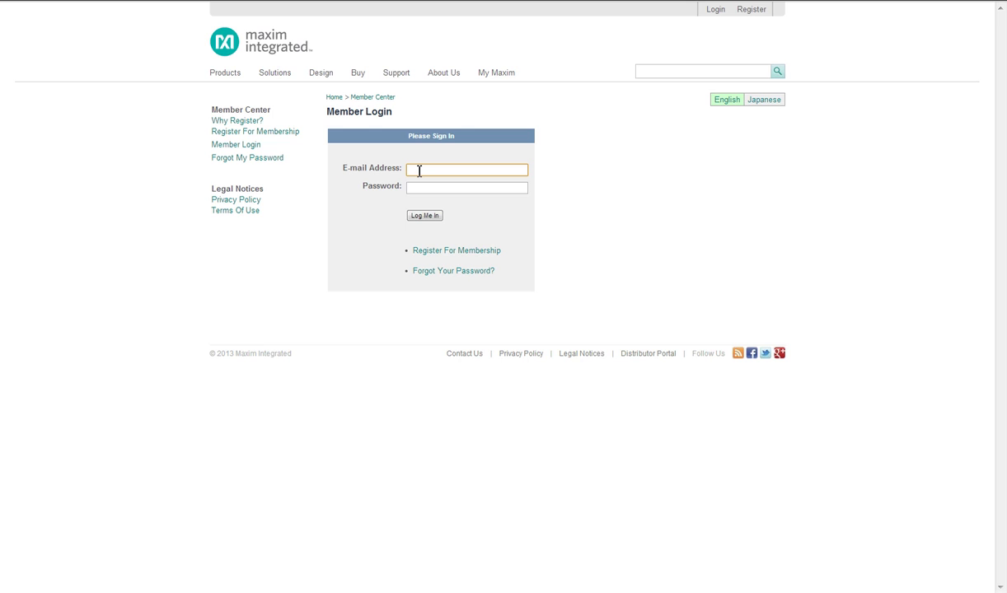
click(423, 188)
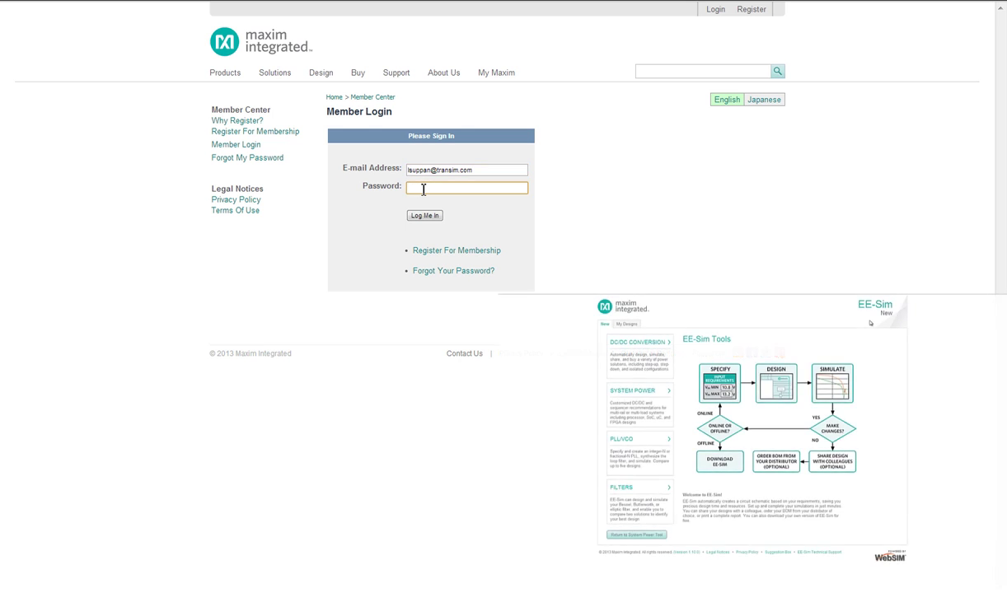
text(•••)
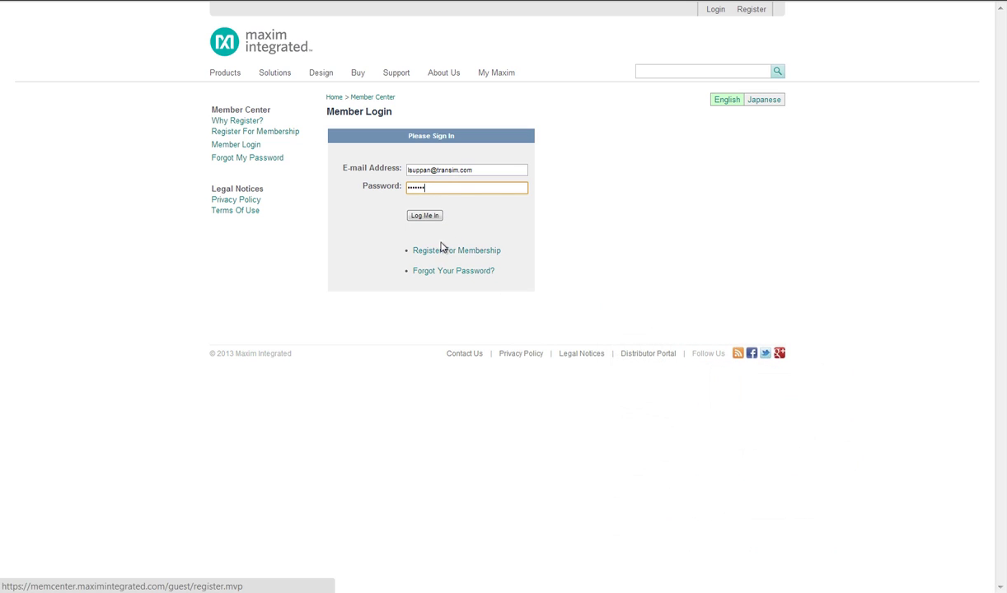
click(425, 216)
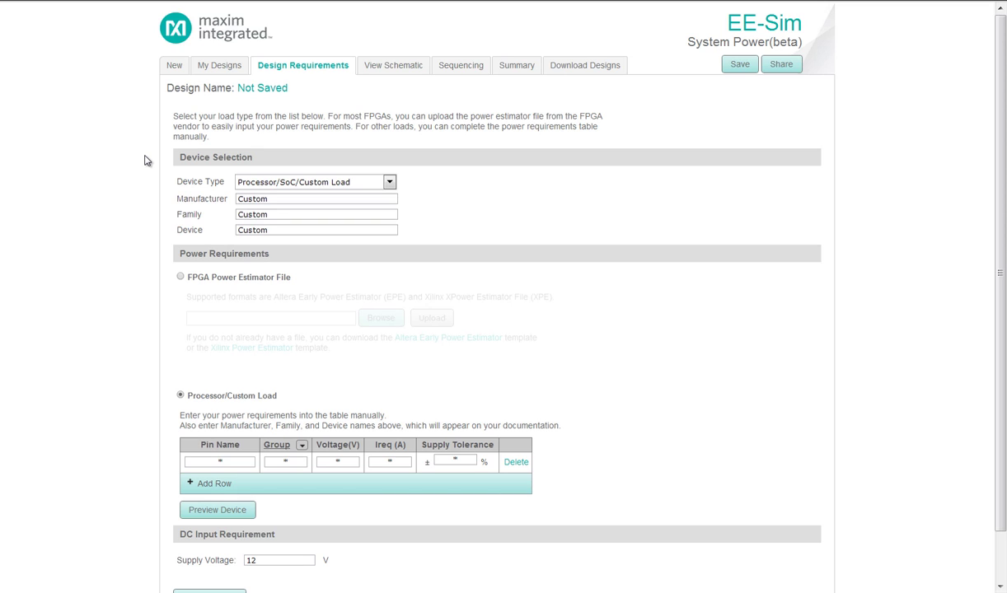
Set manufacturer to Lattice Semiconductor, family to iCE40 and device to iCE40HX1K
click(216, 196)
text(Lattice Semiconductor)
drag(248, 214, 227, 218)
text(iCE40)
key(Tab)
text(iCE40HX1K)
Add four more supply pin rows to the power requirements table
click(187, 485)
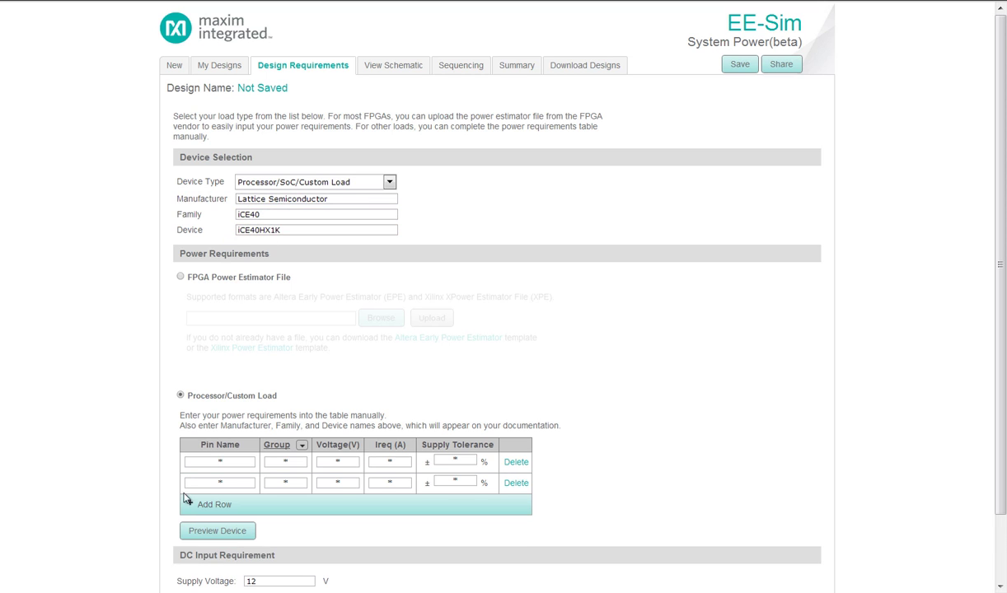
click(189, 504)
click(189, 525)
click(188, 545)
scroll(184, 529, down, 1)
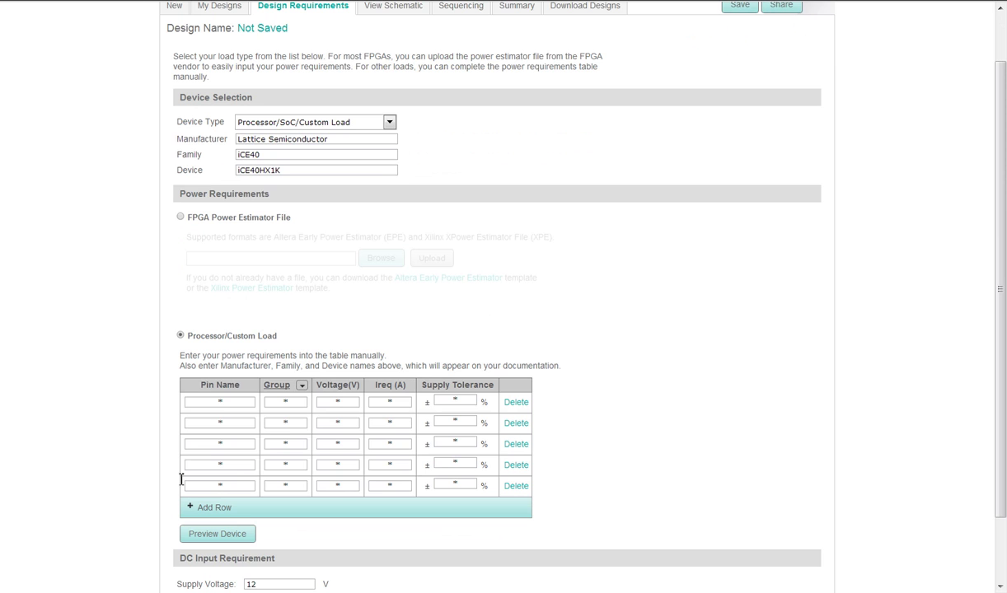
Define pin VCC as group 1 at 1.2 V, 0.5 A, tolerance 1.2
click(229, 403)
text(VCC)
key(Tab)
text(1)
key(Tab)
text(1.2)
key(Tab)
text(.5)
key(Tab)
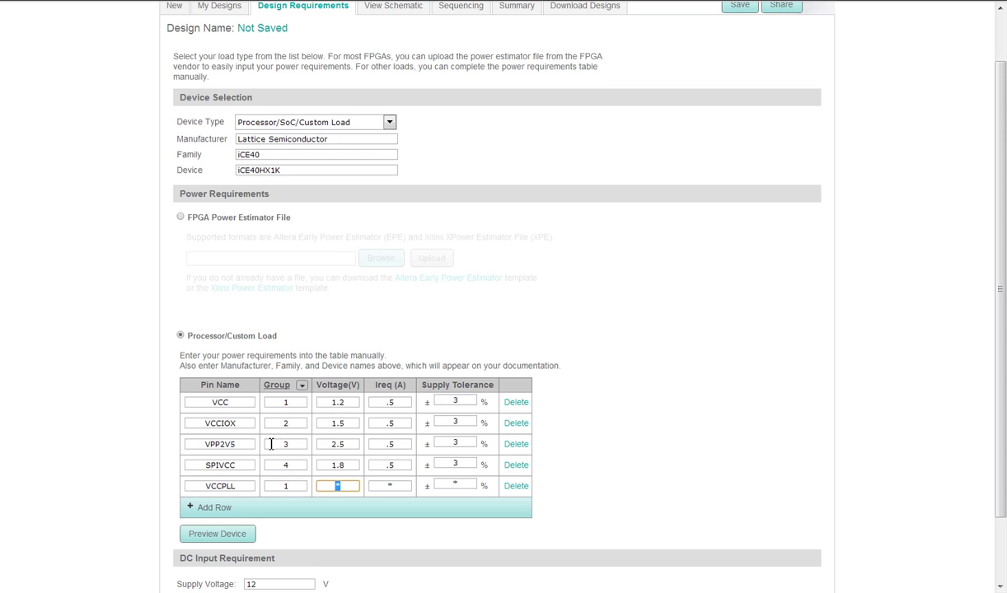
text(1.2)
Give VCCPLL 0.5 A current and tolerance 3, then preview the device symbol
key(Tab)
text(.5)
key(Tab)
text(3)
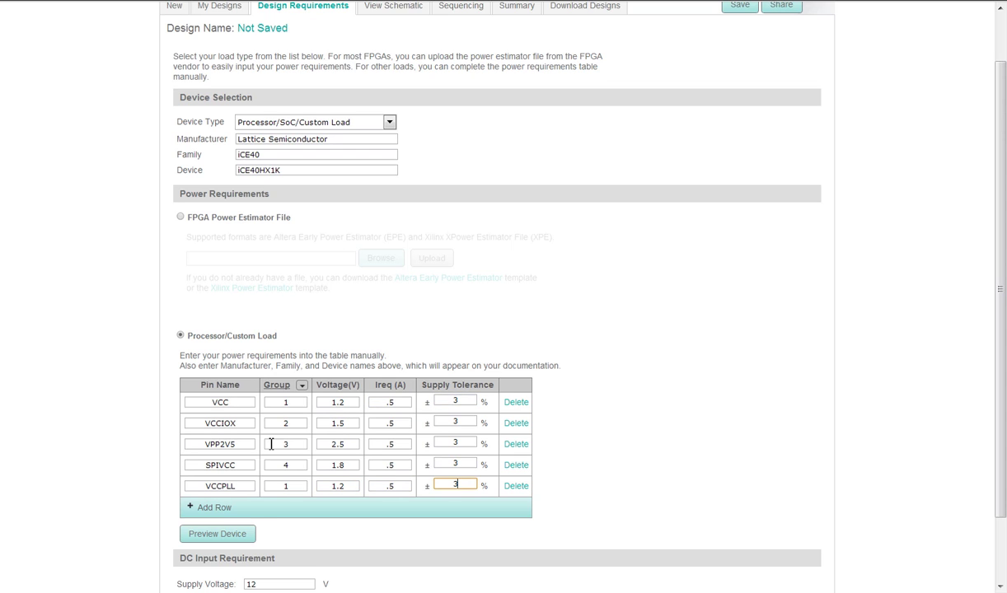
click(227, 540)
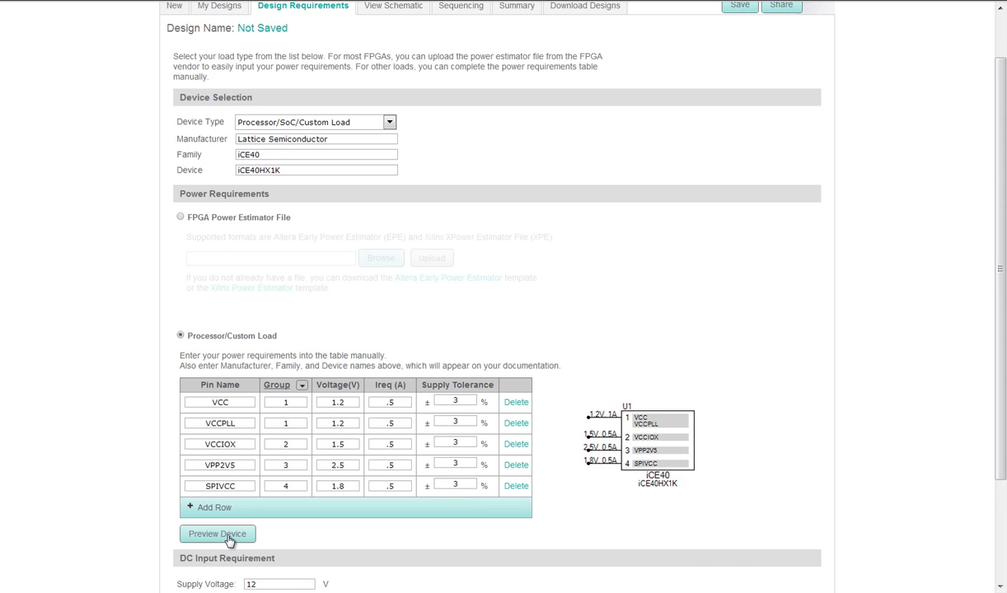
scroll(230, 540, down, 3)
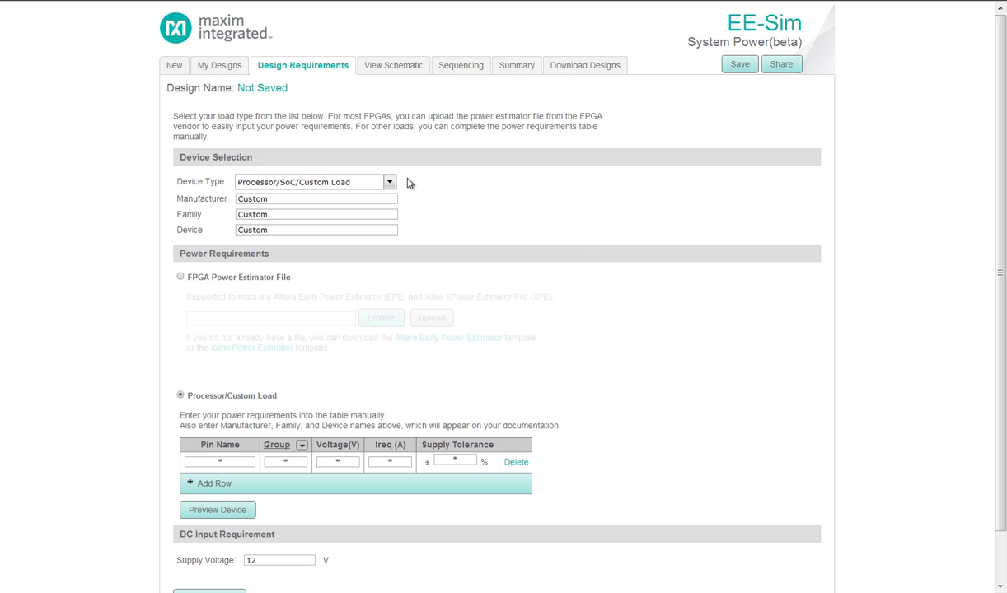
Set Device Type to FPGA, download the 7 Series XPE, and select 7_Series_XPE_2013_3.xlsm
click(376, 180)
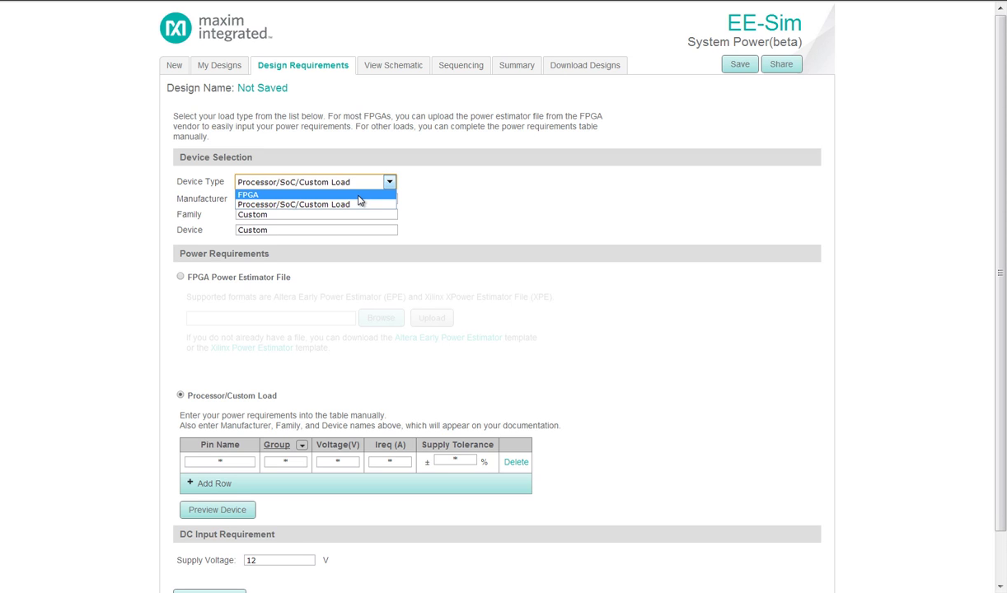
click(359, 195)
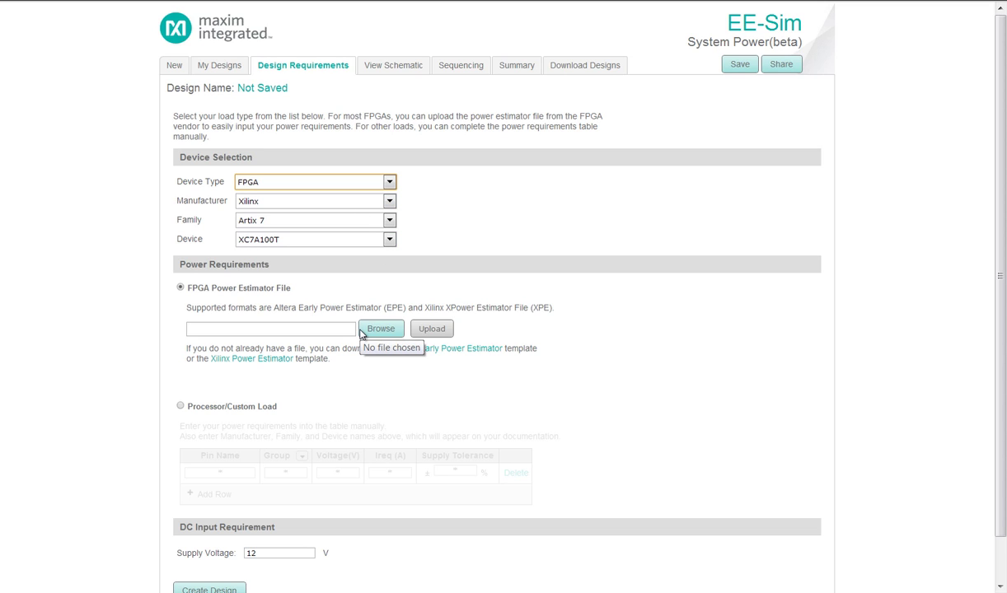
click(251, 358)
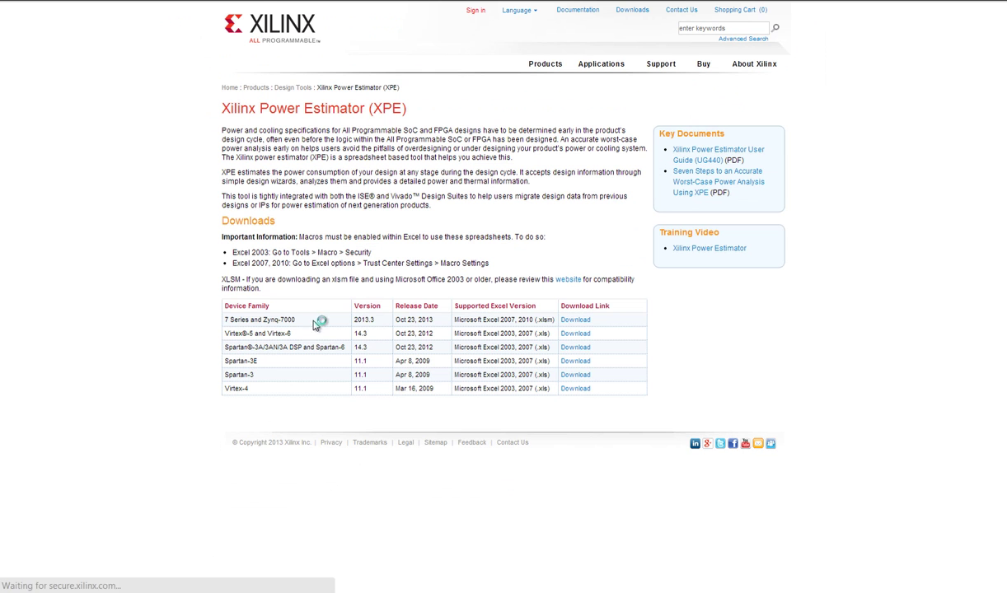
click(575, 323)
click(431, 334)
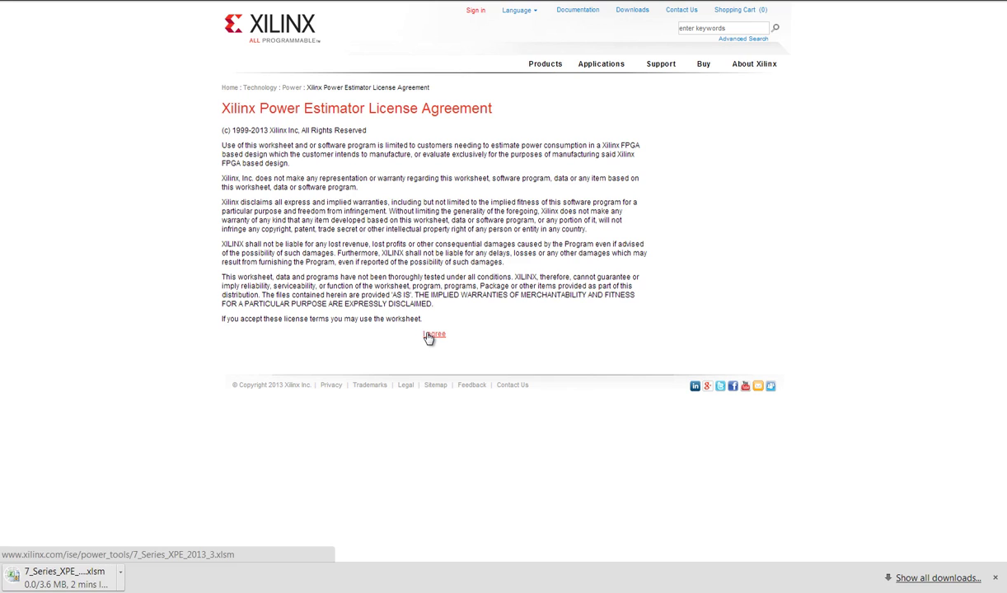
click(362, 328)
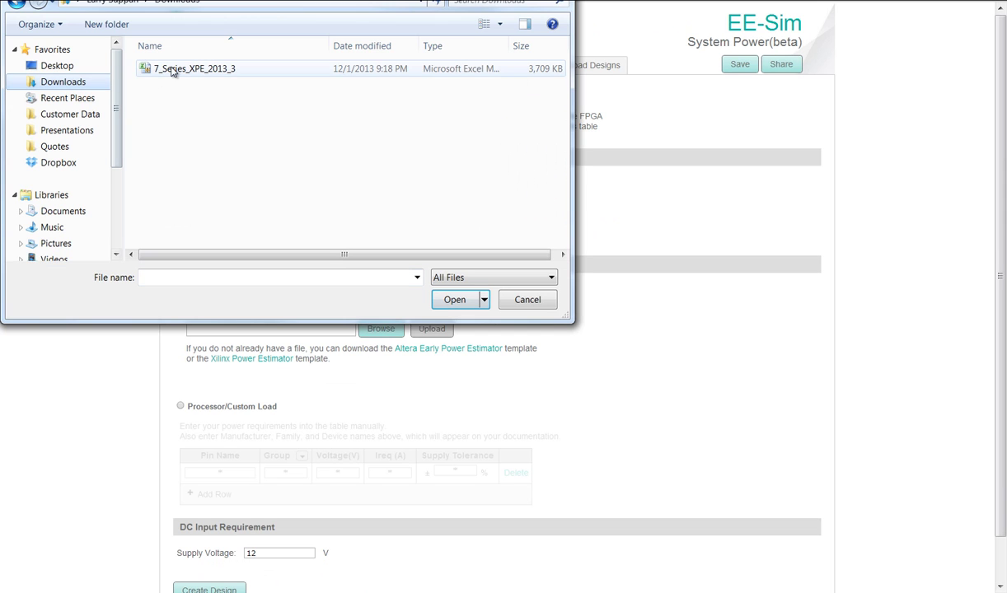
click(173, 69)
Upload the 7_Series_XPE_2013_3.xlsm file and choose family Kintex 7, device XC7K325T
click(453, 300)
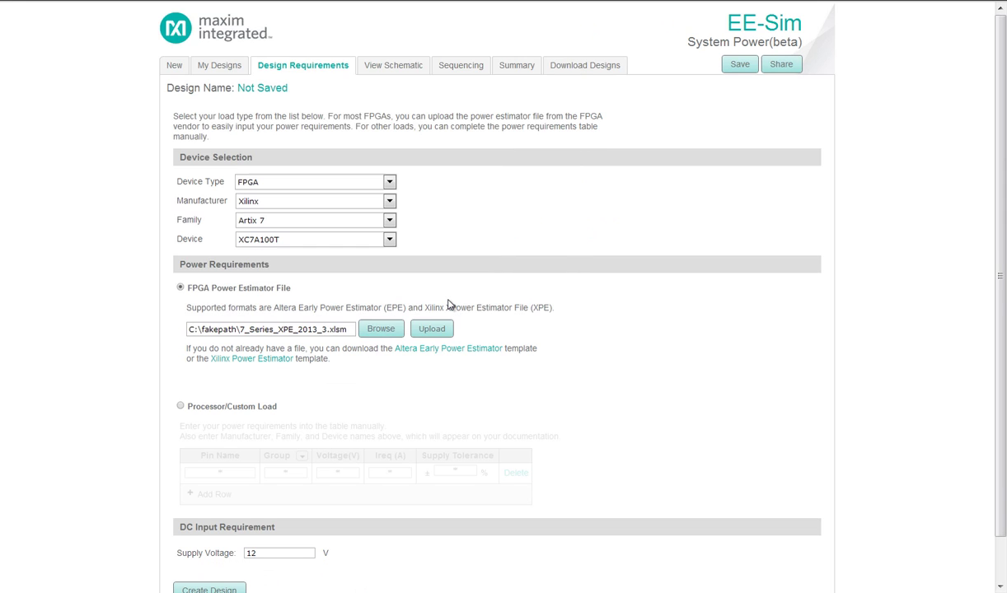
click(432, 329)
click(390, 220)
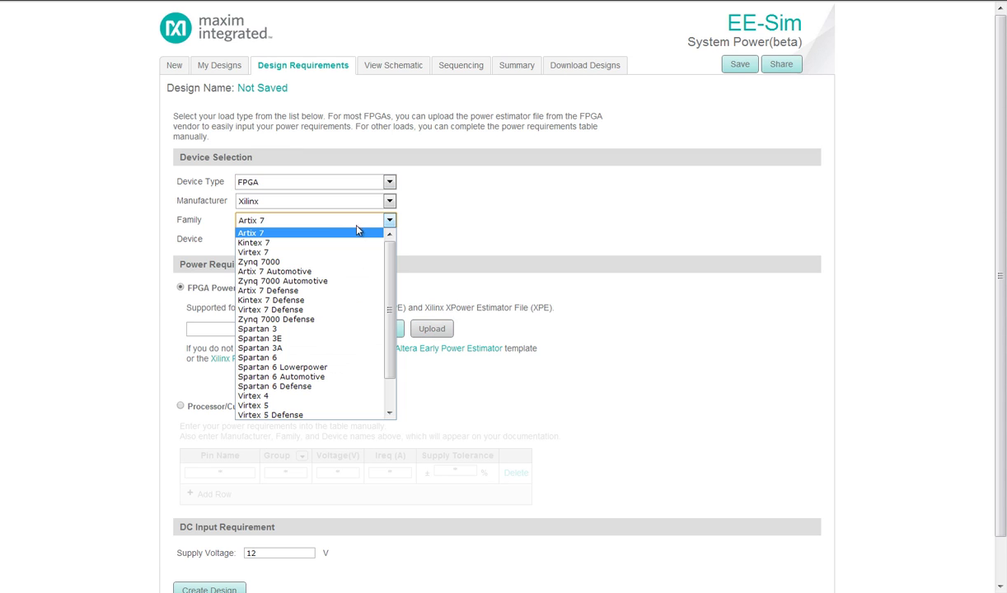
click(325, 242)
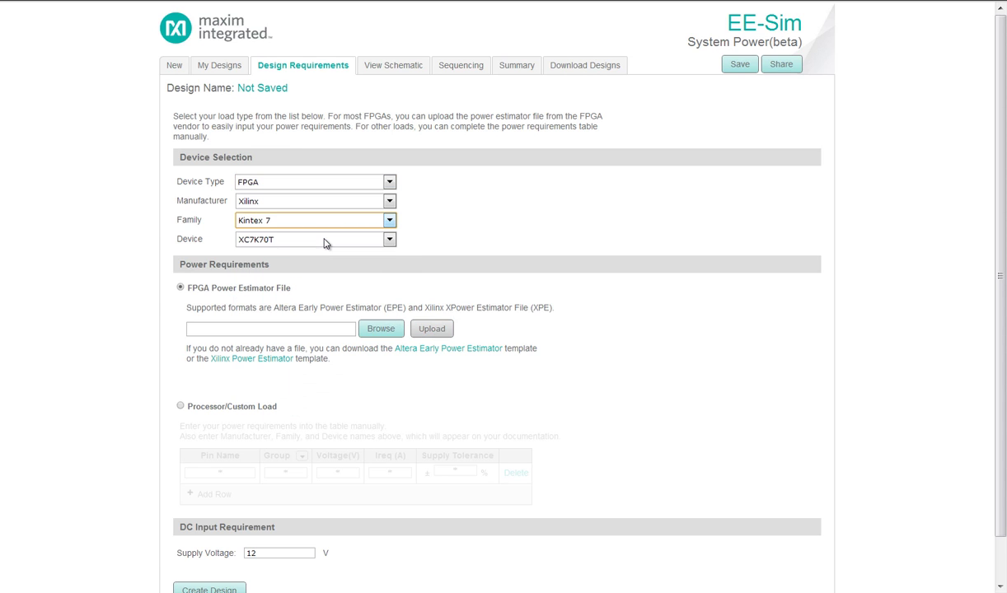
click(390, 239)
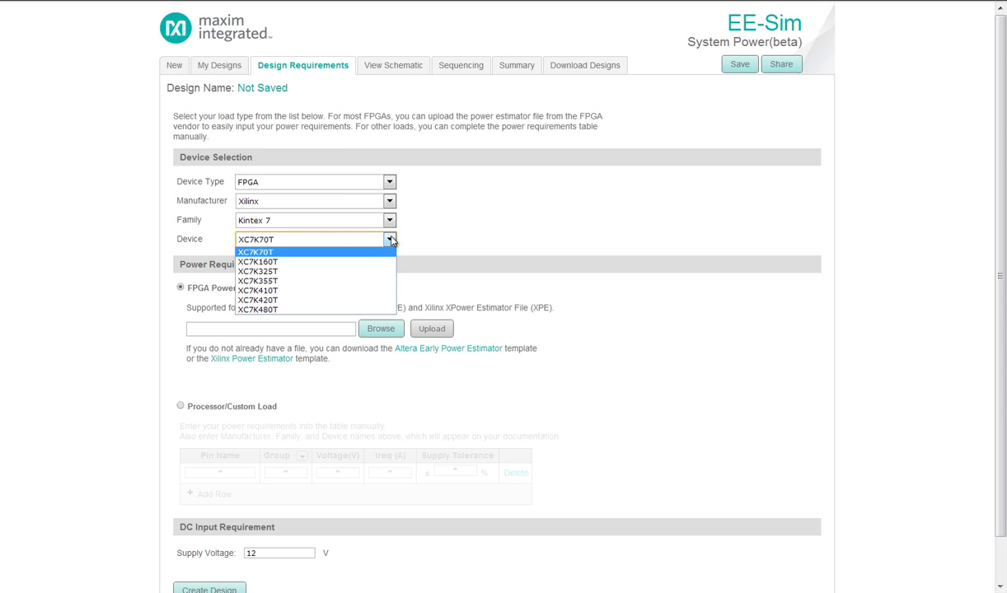
click(303, 272)
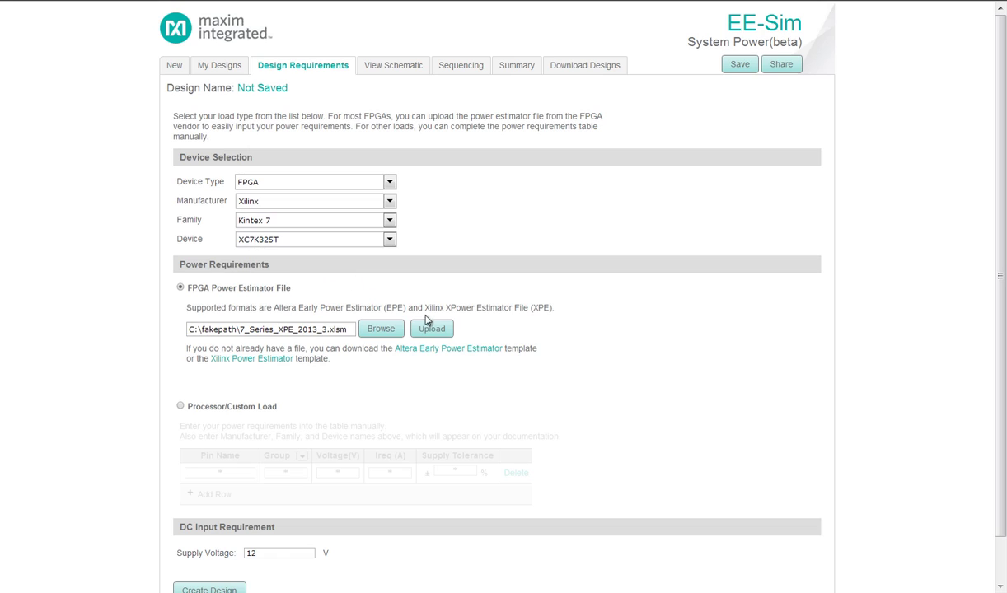
Load the estimator pins and delete the VCCO 1.2/1.35/1.8/2.5/3.3V, VCCADC and VCCAUX_IO rows
click(432, 329)
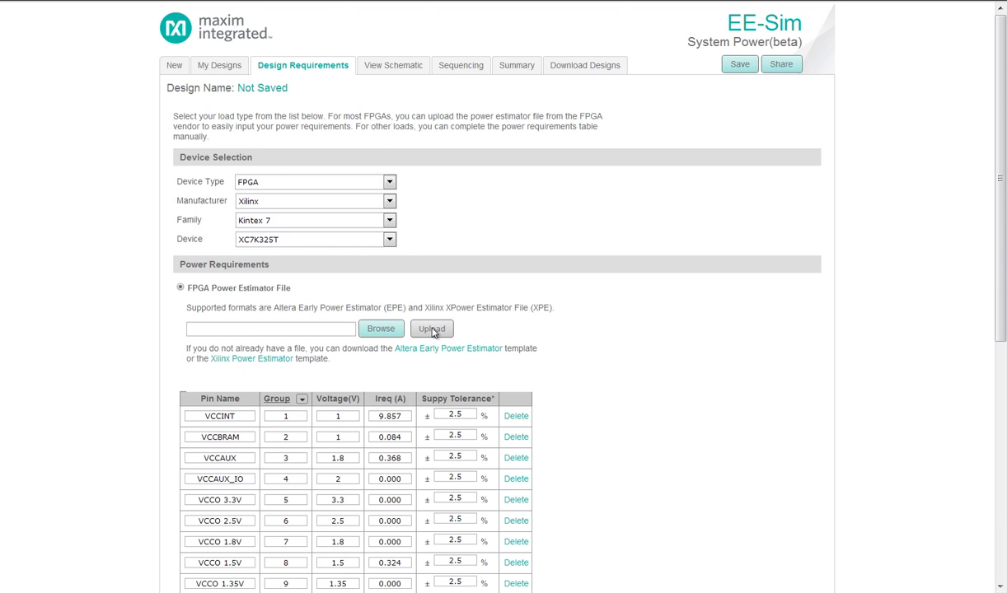
scroll(524, 380, down, 2)
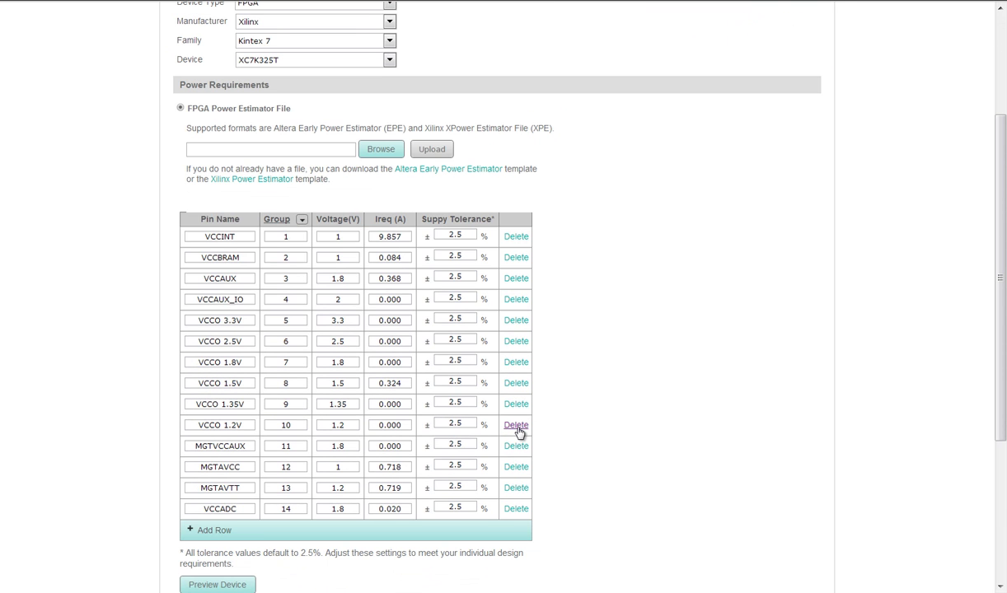
click(516, 426)
click(514, 404)
click(514, 362)
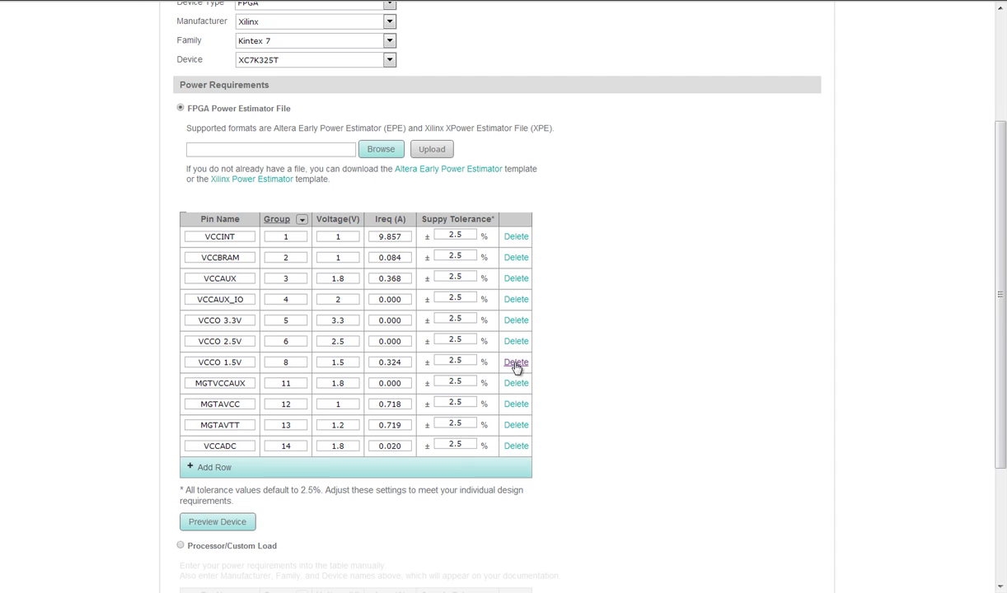
click(516, 344)
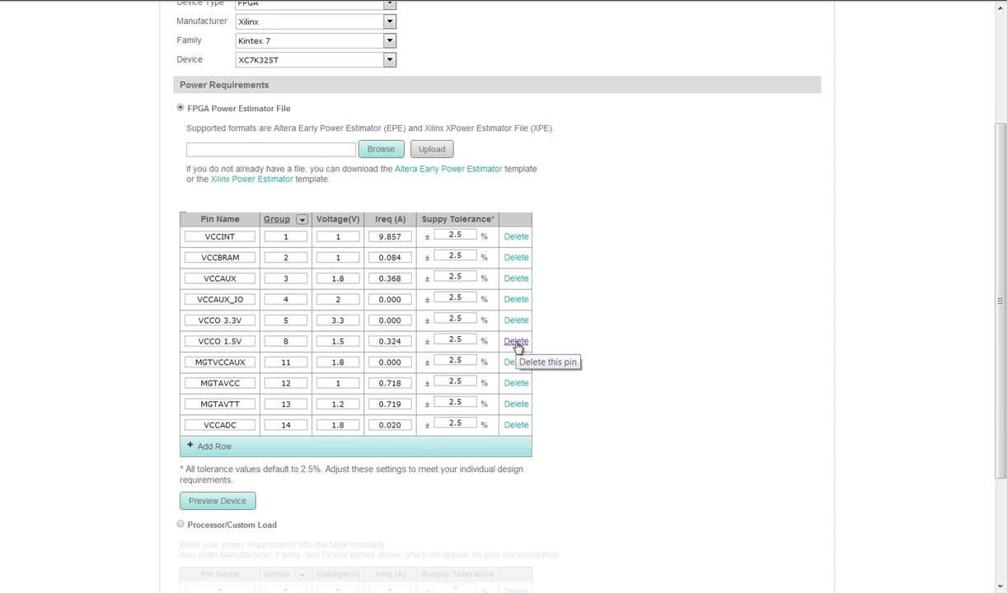
click(514, 425)
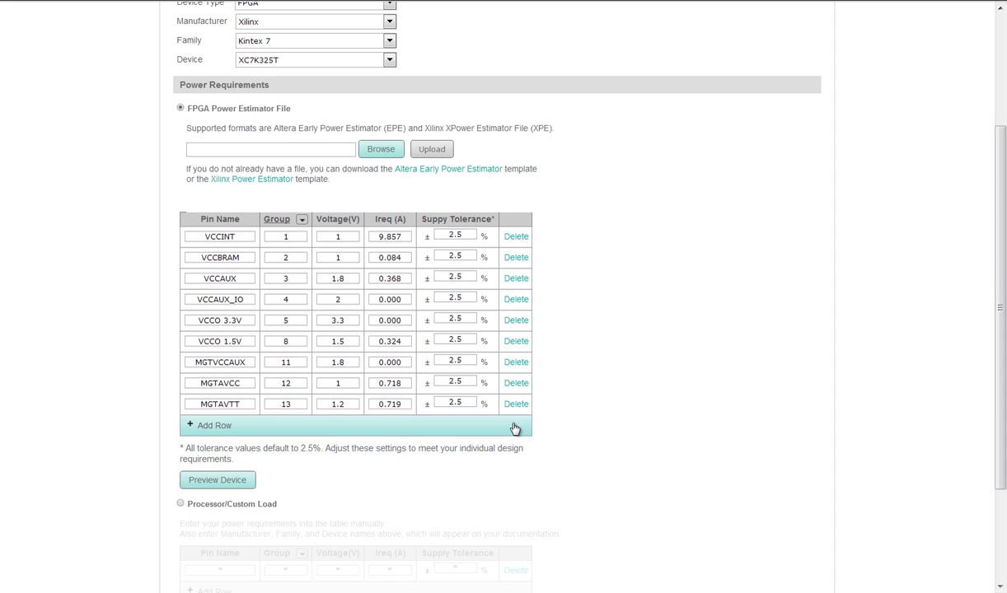
click(516, 320)
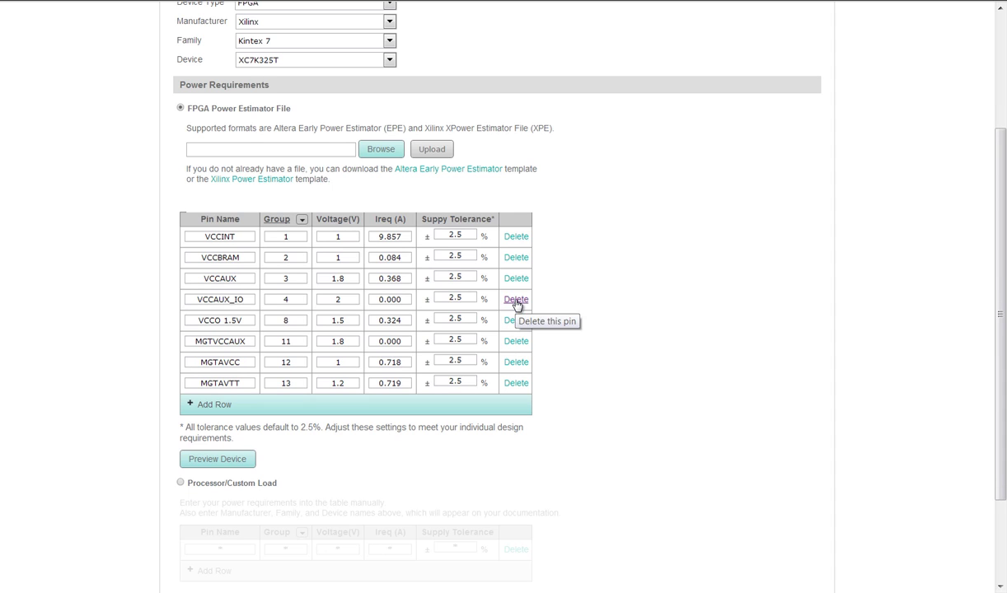
click(516, 301)
Regroup rails: VCCBRAM 1, VCCAUX 2, VCCO 1.5V 3, MGTAVCC 4, MGTAVTT 5, MGTVCCAUX 6
click(294, 257)
key(BackSpace)
text(1)
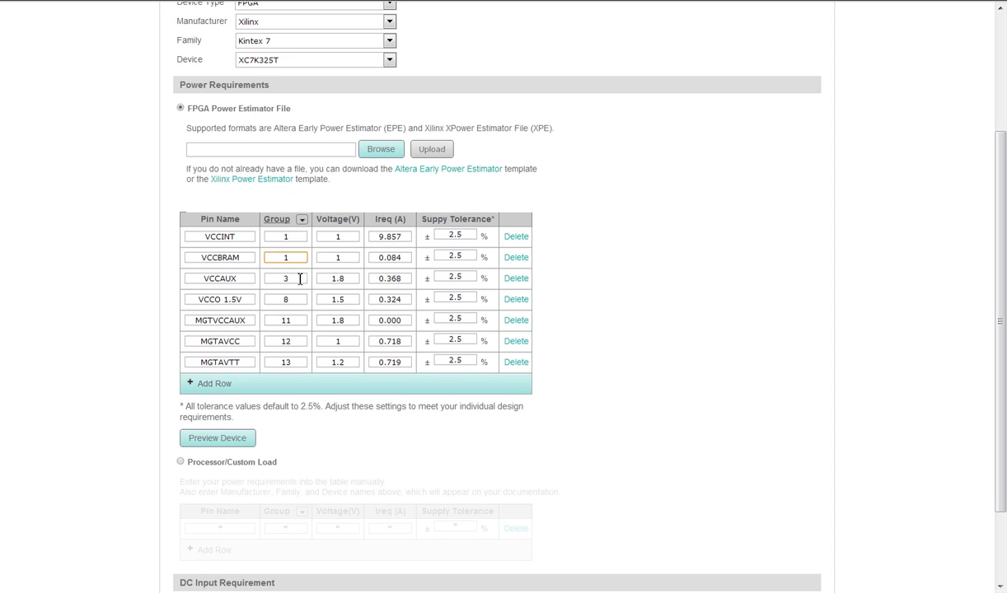
double_click(284, 278)
text(2)
double_click(284, 300)
text(3)
double_click(283, 341)
text(14)
double_click(285, 362)
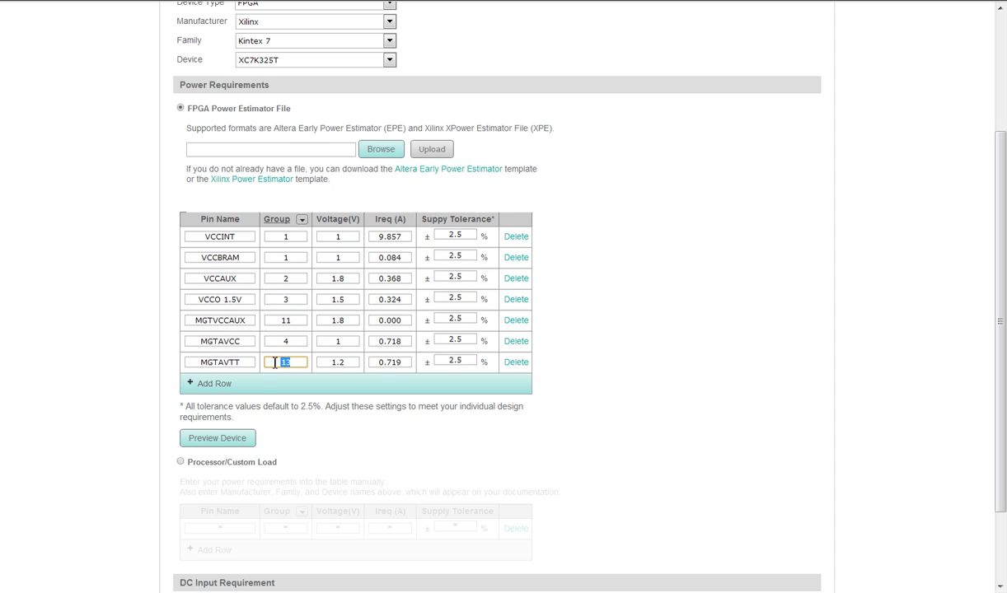
text(5)
double_click(278, 320)
text(6)
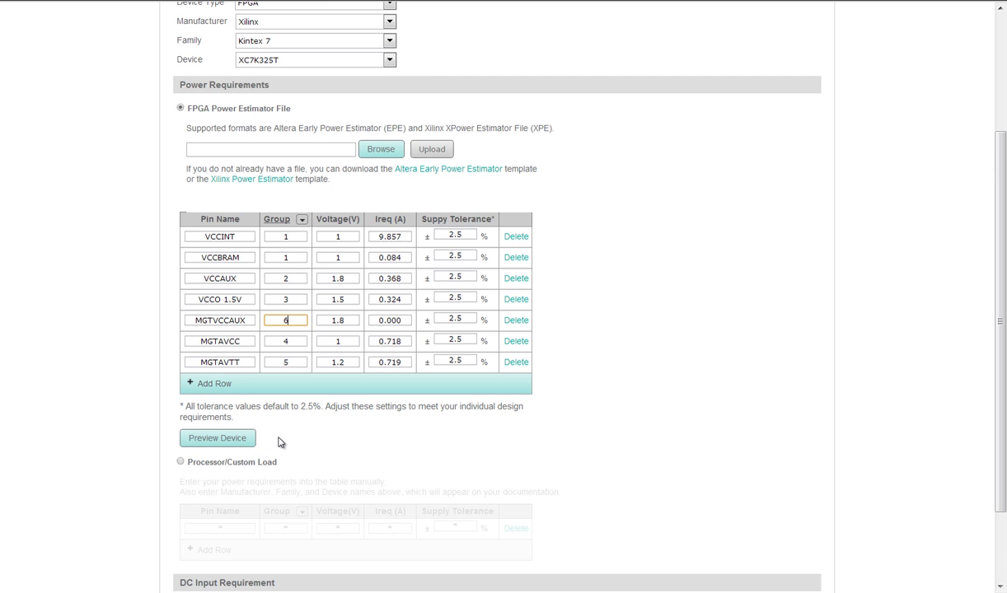
Generate the design with the 12V DC input from the Kintex-7 requirements
scroll(279, 443, down, 1)
scroll(278, 443, down, 1)
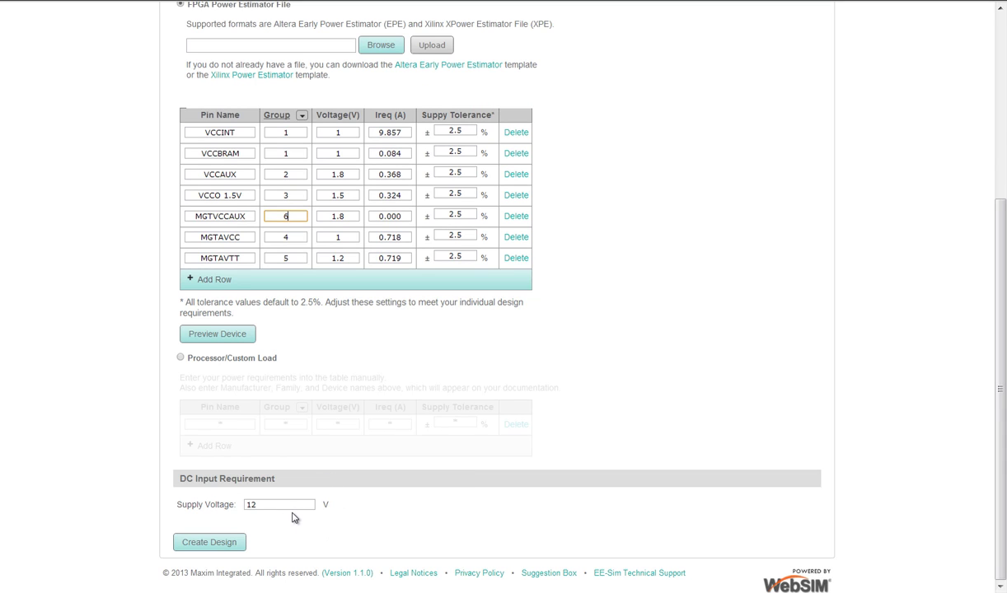
click(214, 546)
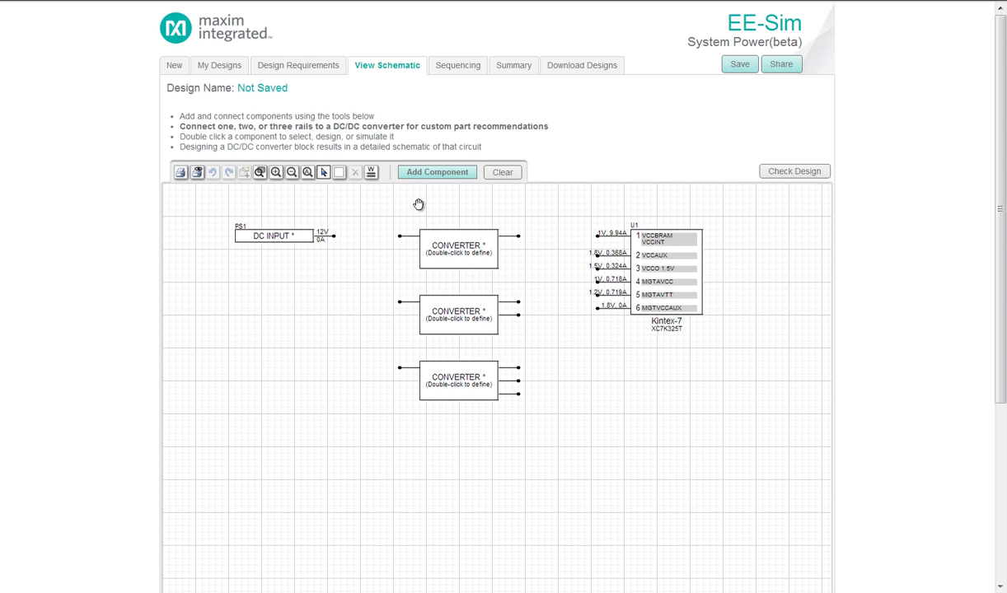
Place a new Load component beneath the Kintex-7 FPGA block and nudge it into position
click(431, 173)
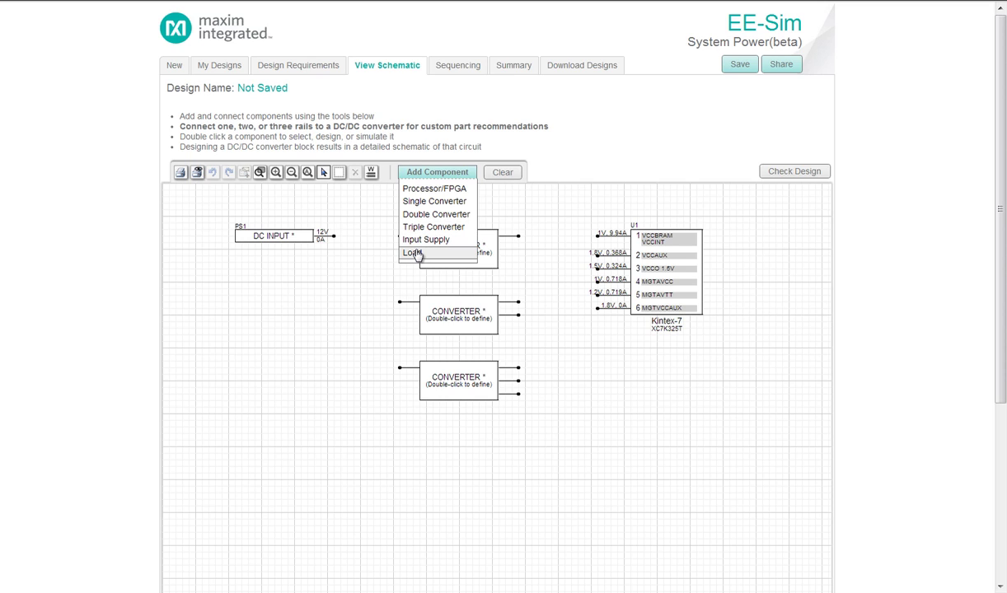
click(413, 254)
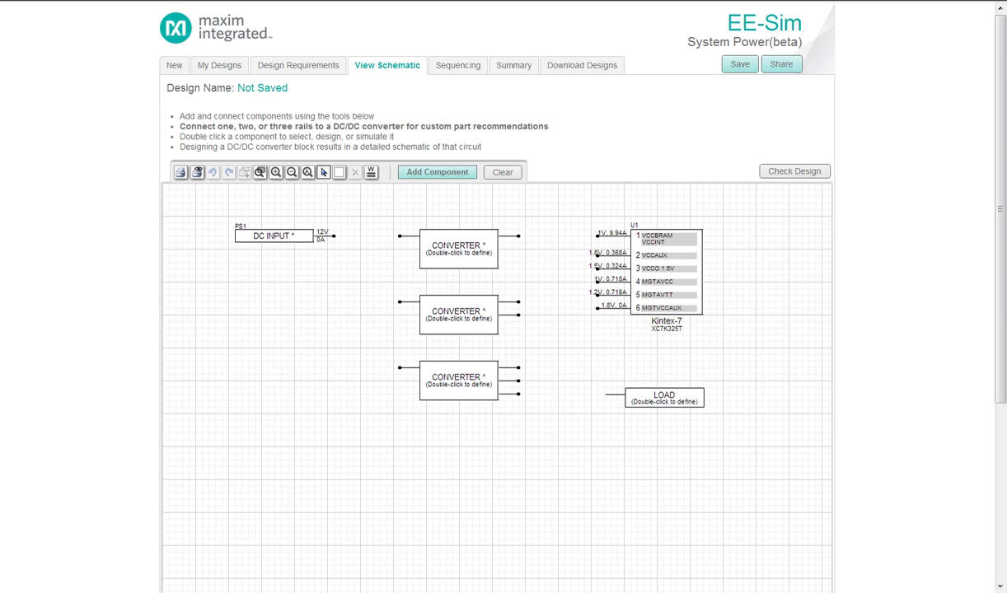
click(660, 398)
drag(667, 395, 657, 397)
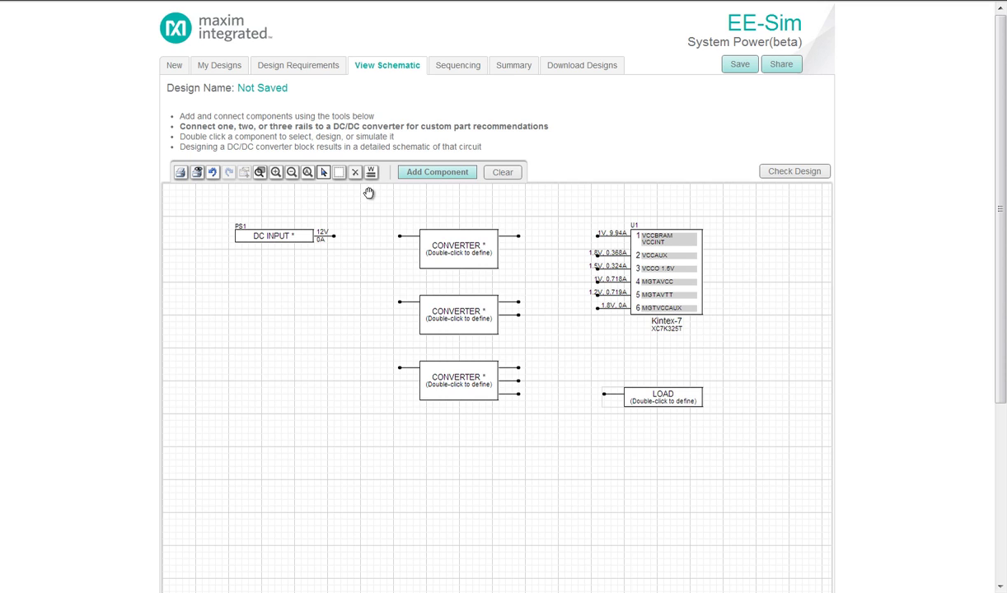
Open the Kintex-7 block's pin power requirements and accept them unchanged
click(660, 272)
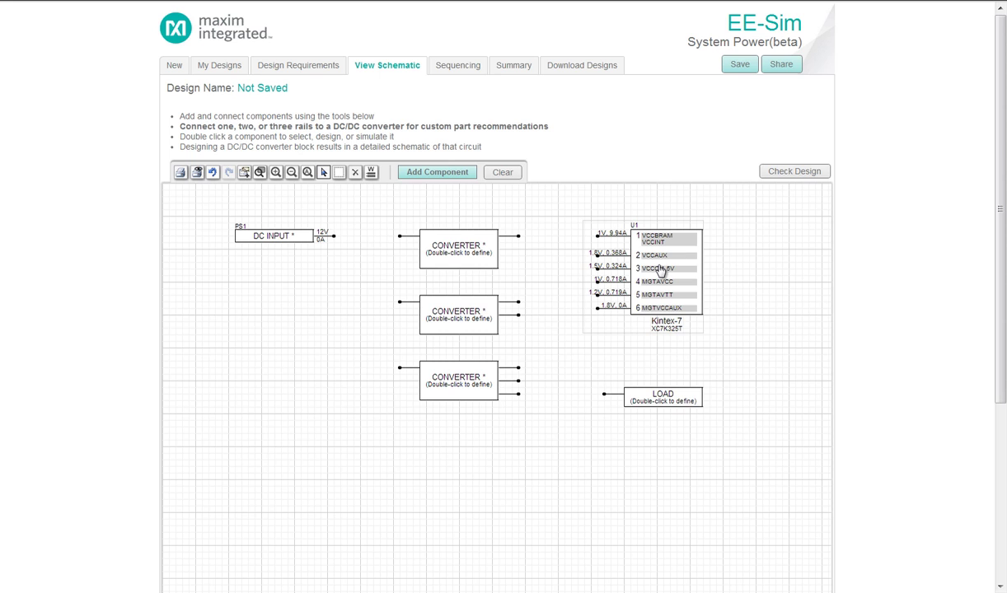
double_click(660, 272)
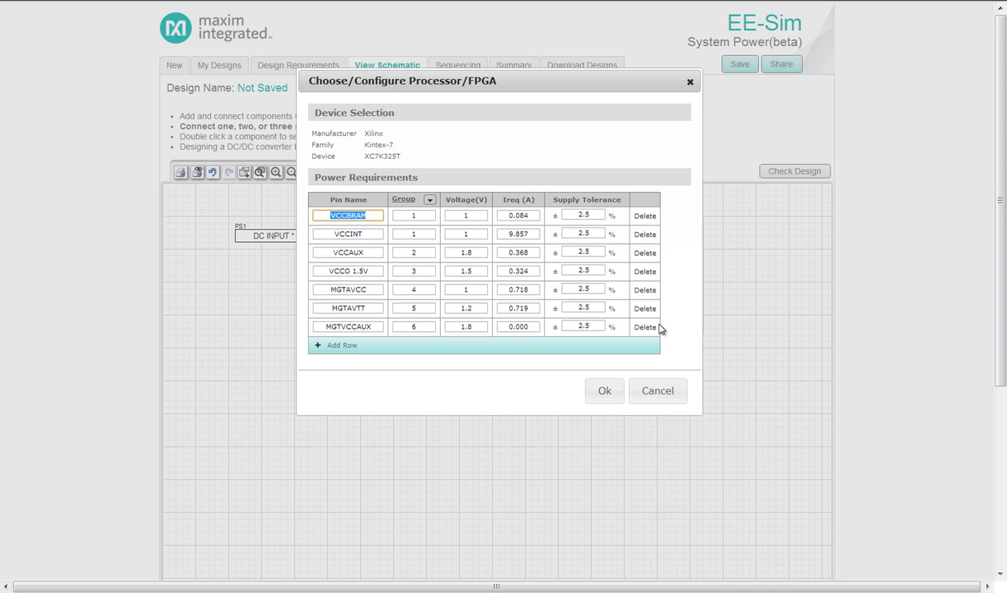
click(605, 392)
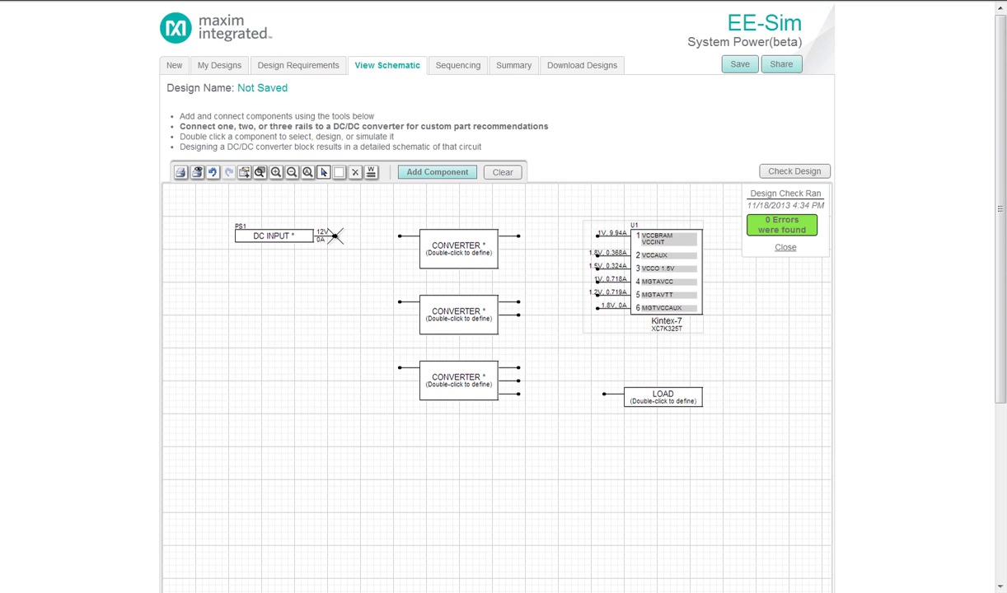
Wire the 12V input to the top converter, and its output to Kintex-7 VCCBRAM/VCCINT
drag(334, 236, 398, 237)
mouse_move(403, 237)
mouse_down()
mouse_move(556, 237)
mouse_move(560, 213)
mouse_up()
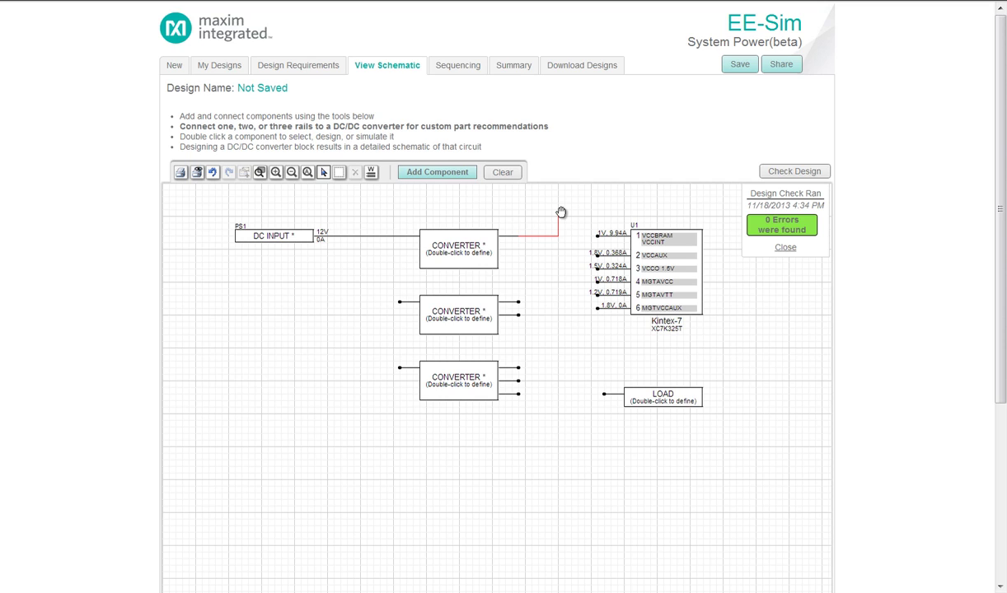
drag(560, 213, 559, 215)
click(212, 173)
drag(519, 237, 599, 236)
click(461, 253)
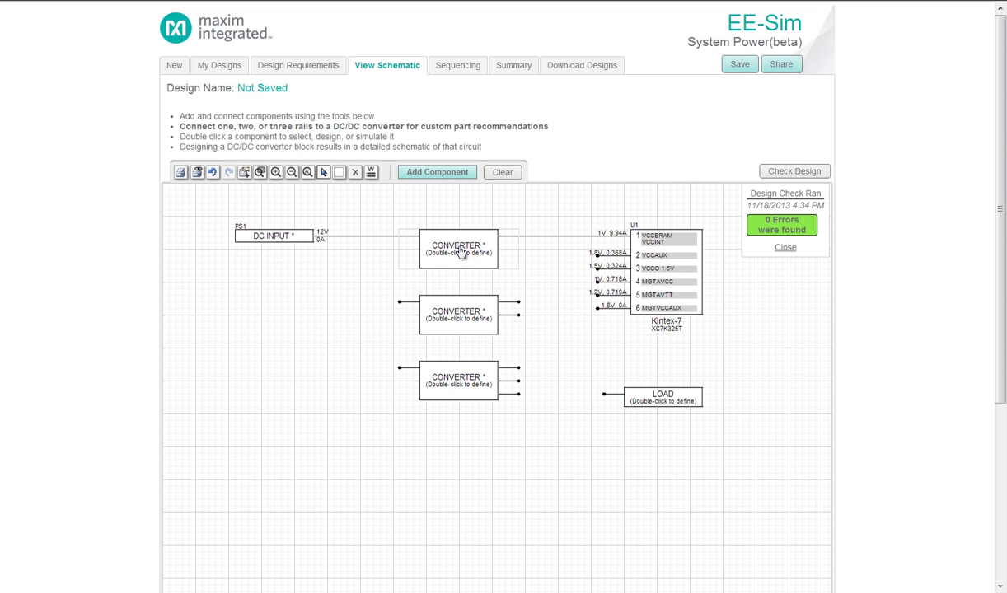
Choose the MAX15046, filtered by design tool available, for the top 12 V to 1 V, 9.941 A converter
double_click(461, 253)
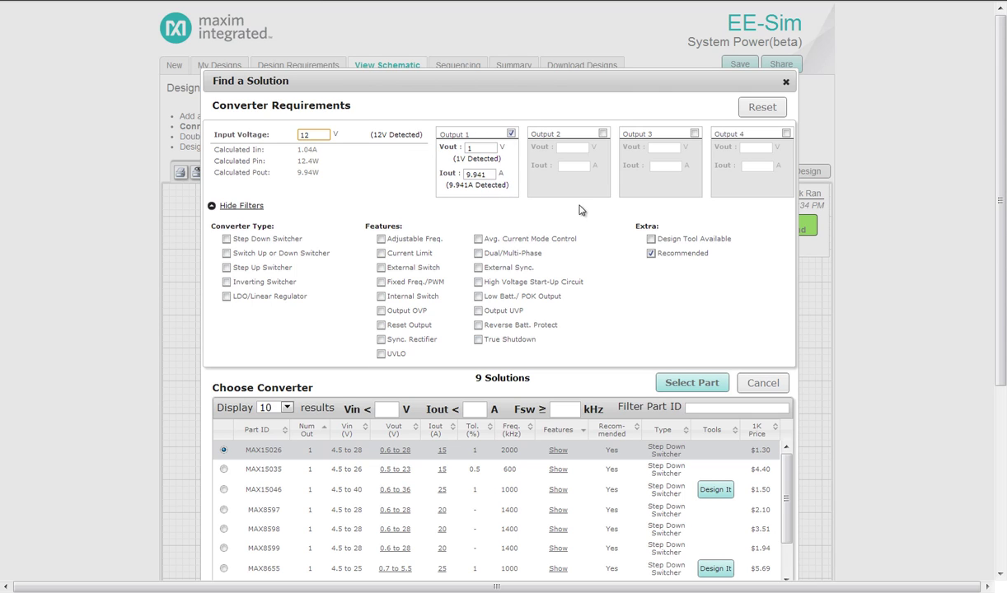
click(651, 239)
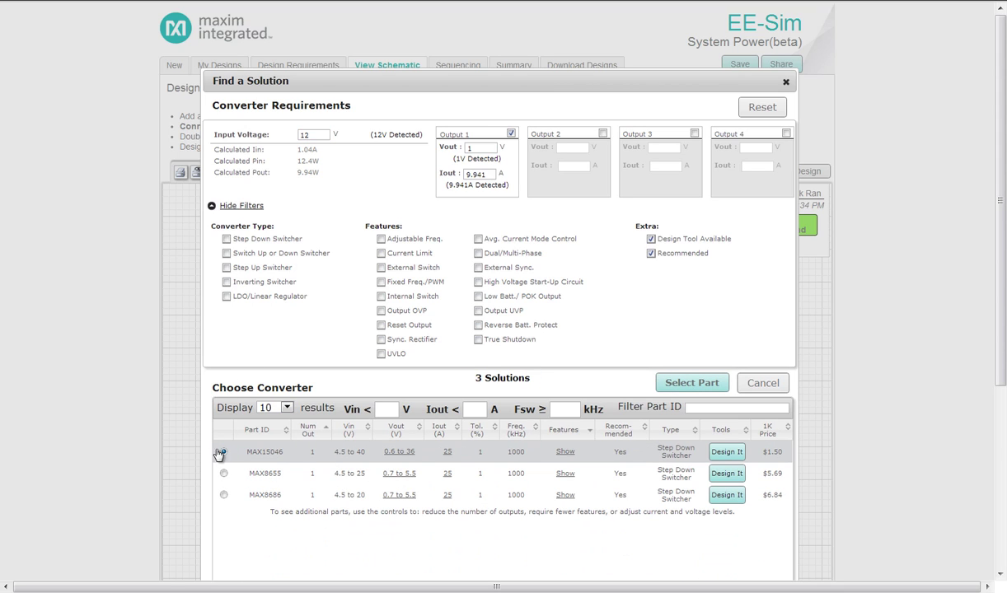
click(727, 452)
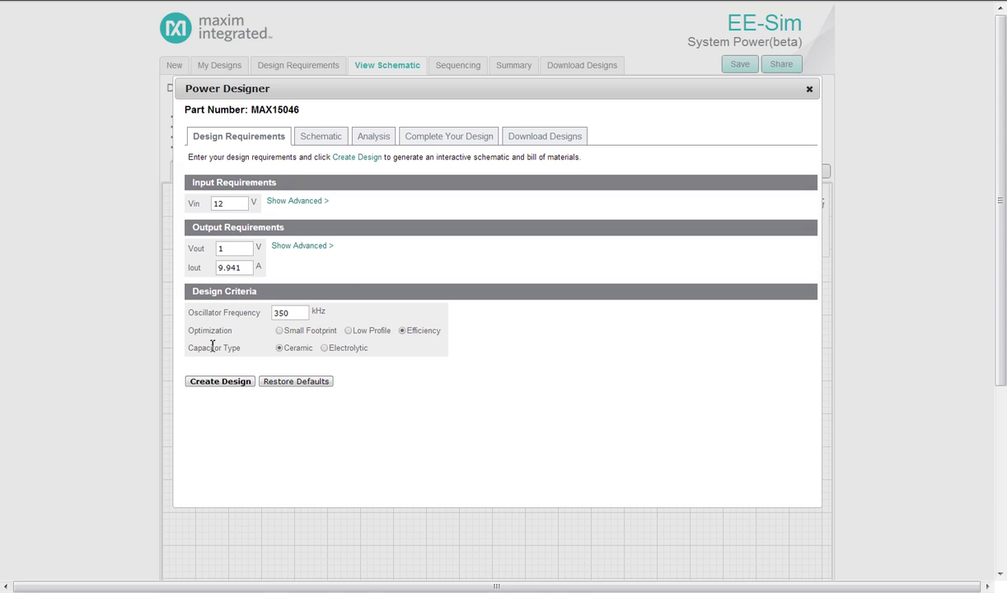
Create the MAX15046 circuit schematic, then move on to its Transient Analysis setup with 1m stop time
click(214, 382)
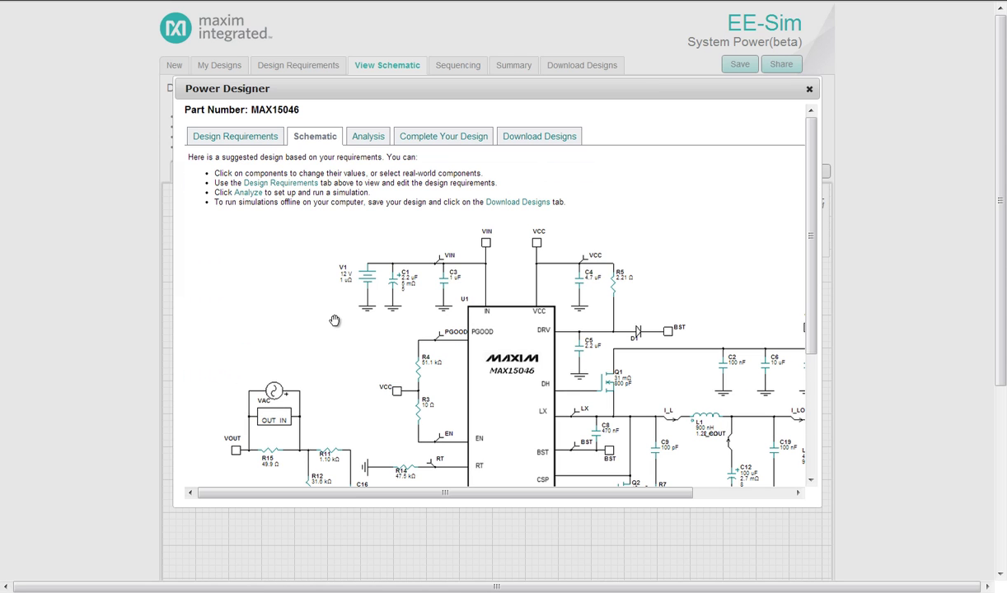
scroll(328, 312, down, 1)
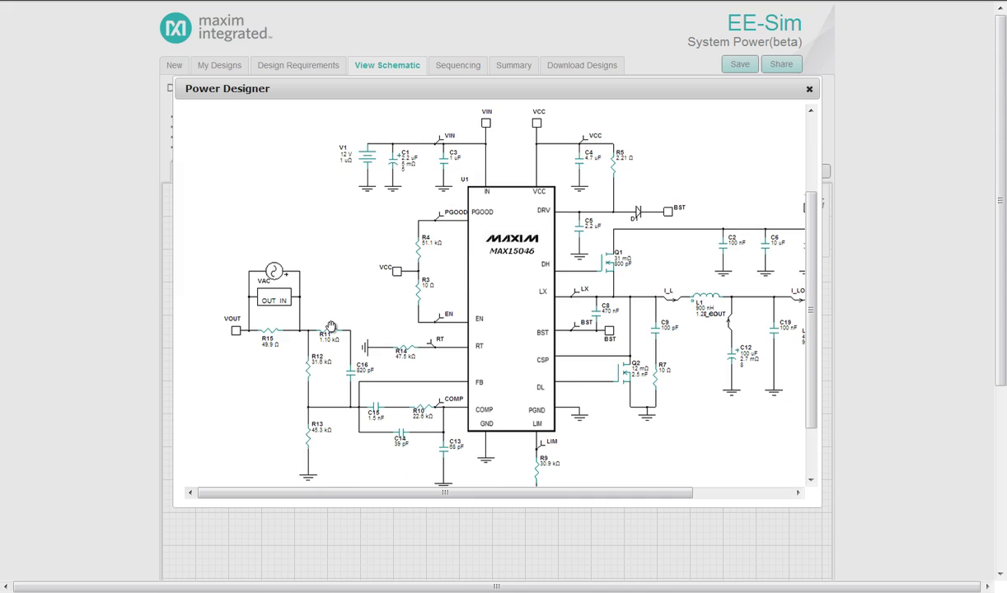
scroll(316, 312, down, 1)
scroll(510, 328, down, 2)
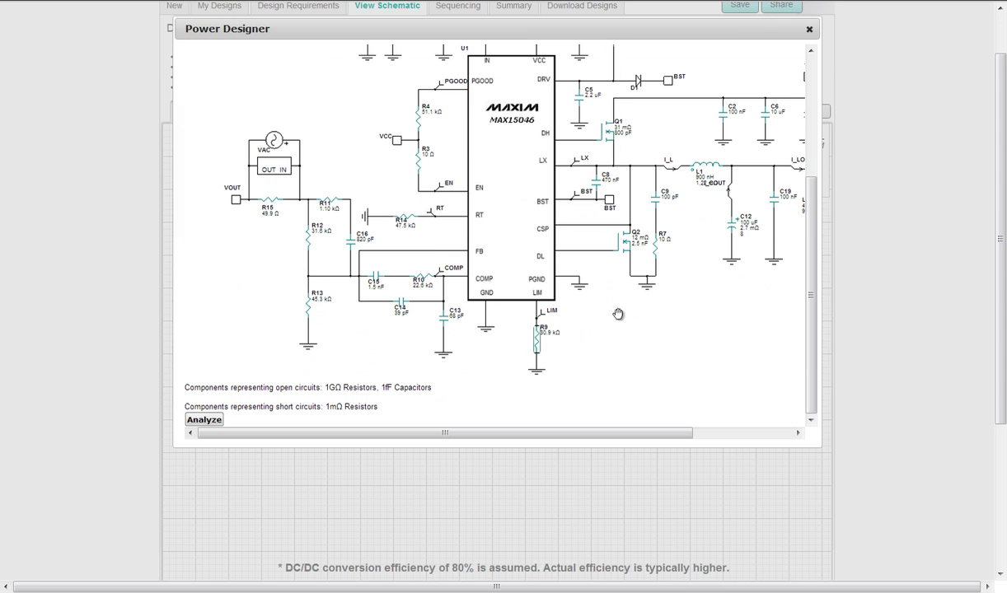
click(199, 421)
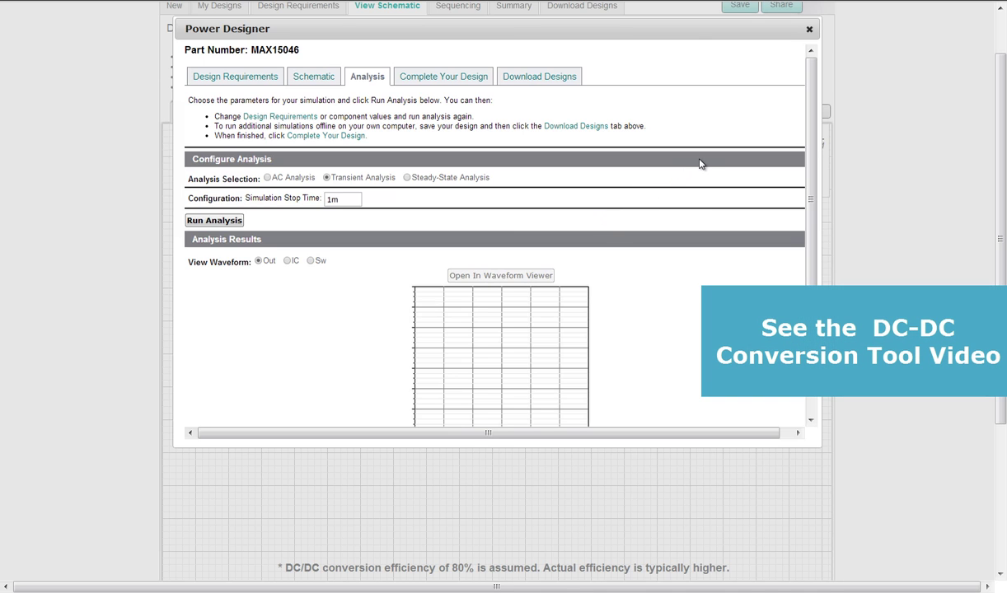
Back on the schematic, wire the MAX15048's 1.8V rail to VCCAUX and 1.5V rail to VCCO
click(809, 33)
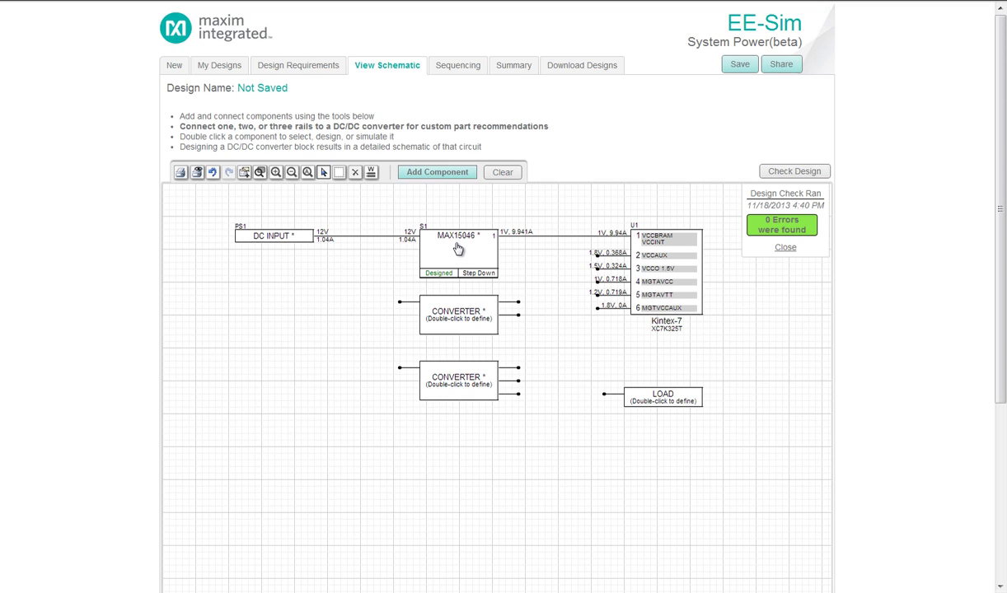
click(458, 249)
double_click(459, 249)
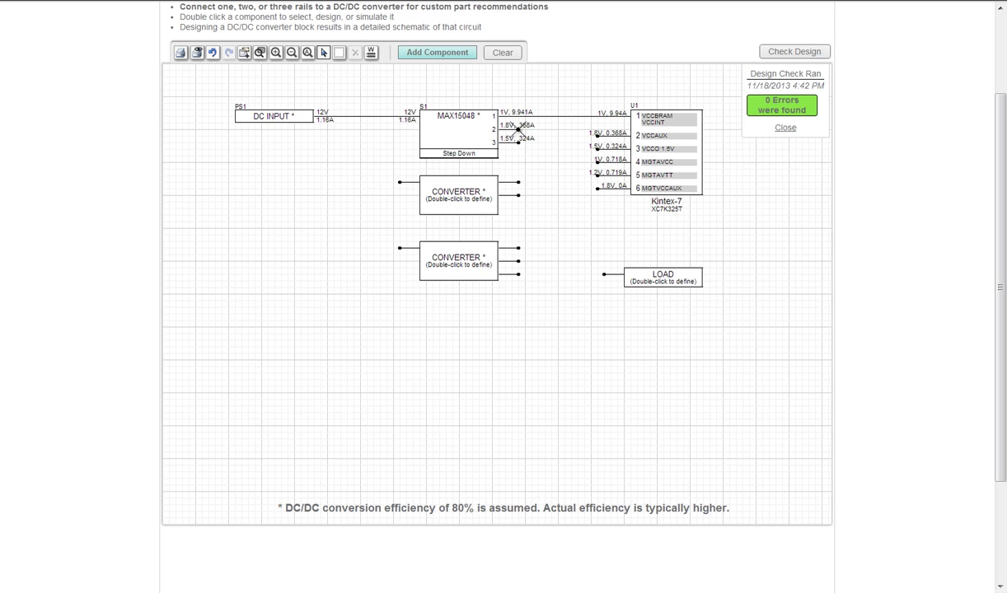
drag(517, 130, 597, 135)
drag(517, 138, 598, 148)
Feed the upper converter from the 12V line and connect its output to MGTAVCC
drag(399, 182, 358, 116)
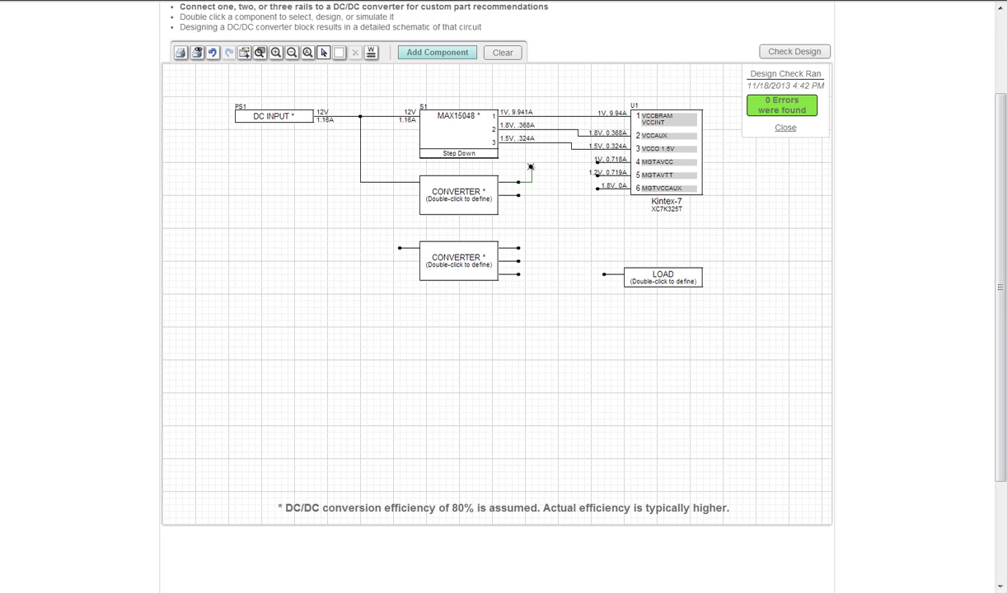
drag(532, 162, 597, 163)
click(457, 194)
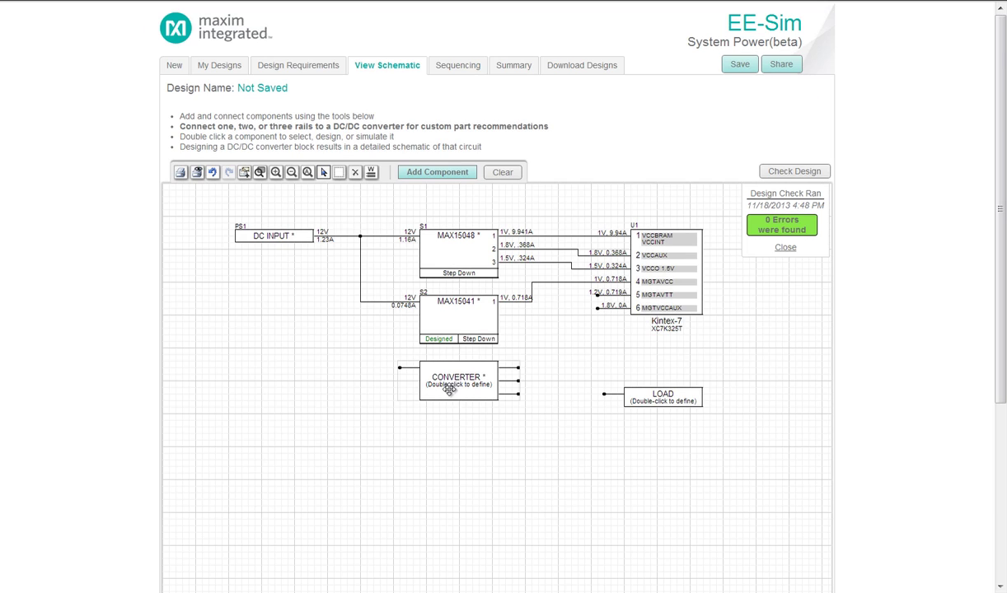
Add a new single-output converter and wire its output to MGTAVTT
drag(449, 387, 454, 446)
click(412, 172)
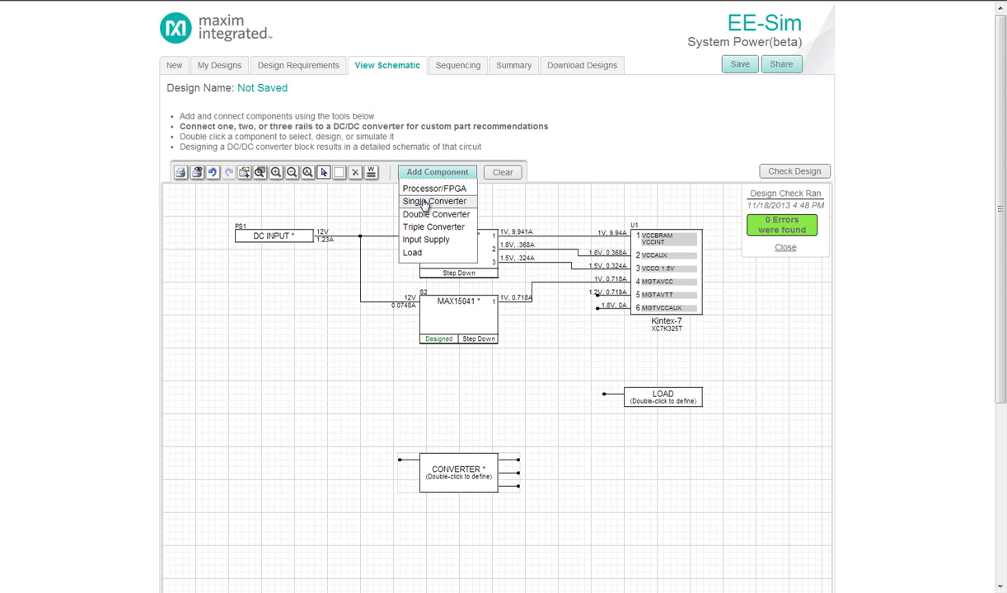
click(434, 201)
mouse_move(506, 261)
mouse_down()
mouse_move(500, 394)
mouse_move(424, 384)
mouse_move(408, 356)
mouse_move(549, 352)
mouse_move(554, 236)
mouse_move(557, 255)
mouse_up()
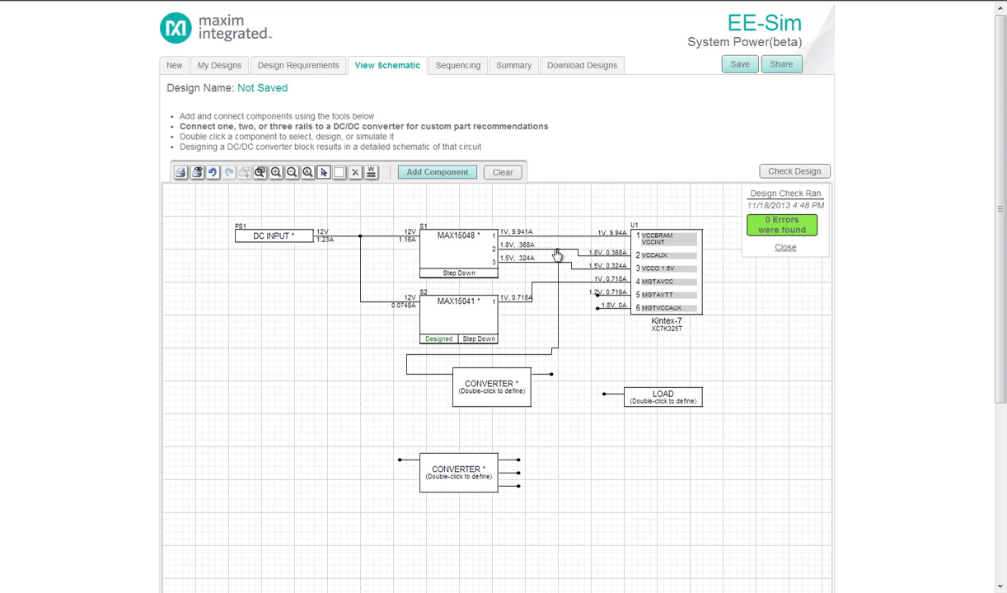
mouse_move(551, 374)
mouse_down()
mouse_move(568, 376)
mouse_move(576, 295)
mouse_move(599, 302)
mouse_up()
Make the new converter a MAX8516 LDO linear regulator
double_click(482, 394)
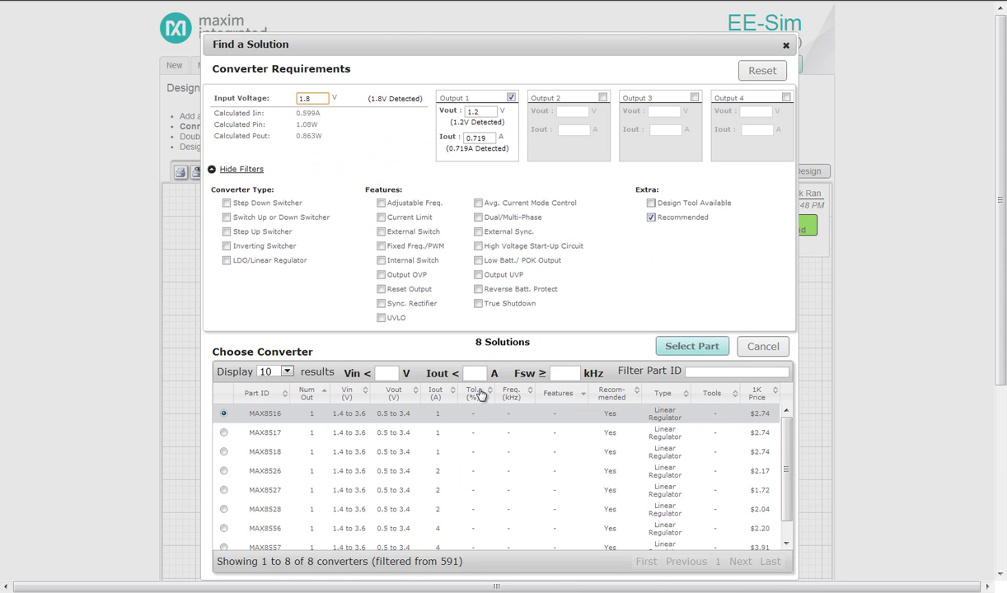
click(227, 261)
click(684, 349)
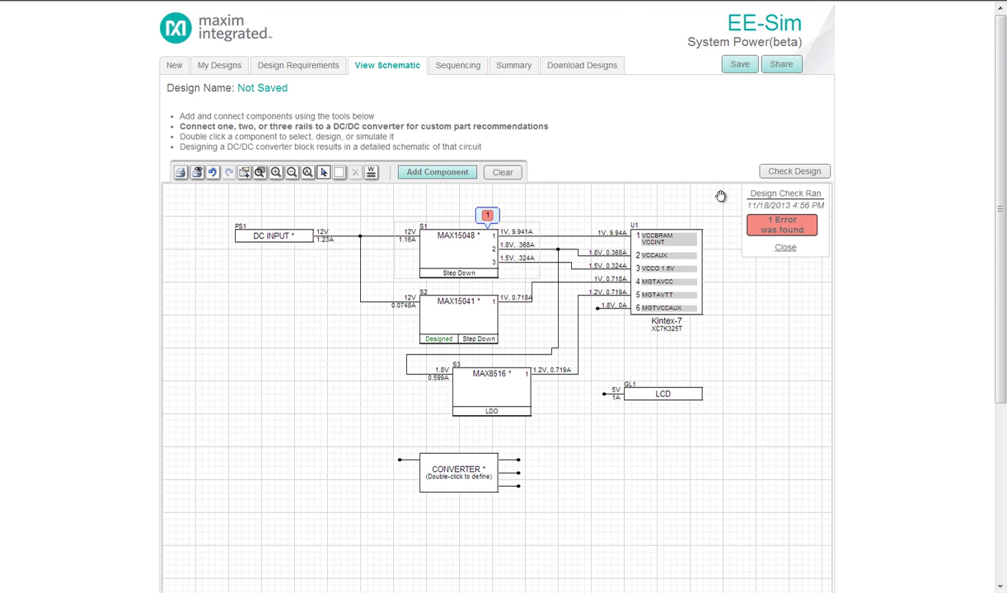
Reselect the MAX15048 with its 1.8V output current raised to 0.967A to clear the power error
scroll(721, 198, down, 4)
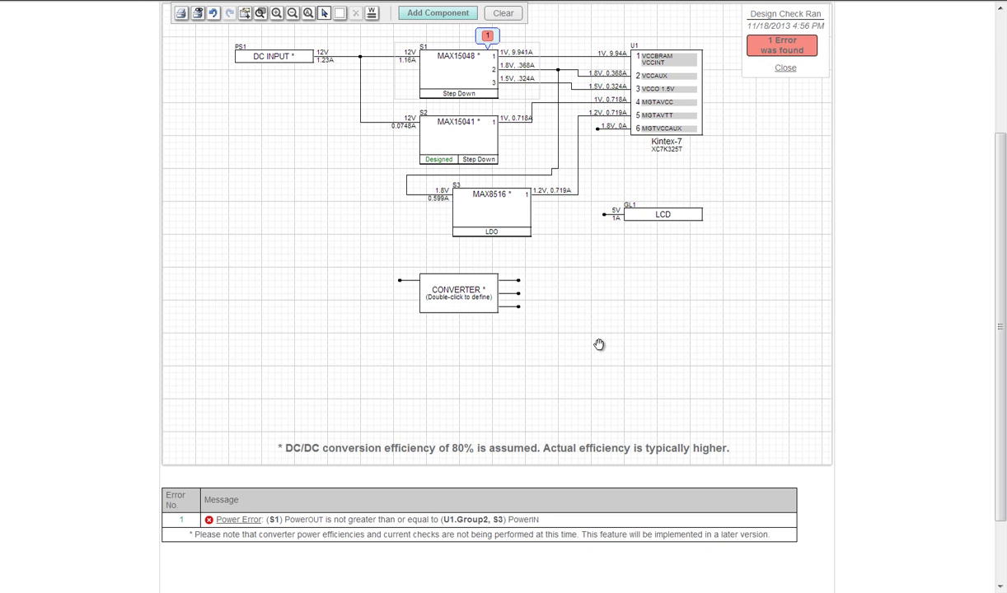
scroll(602, 344, up, 1)
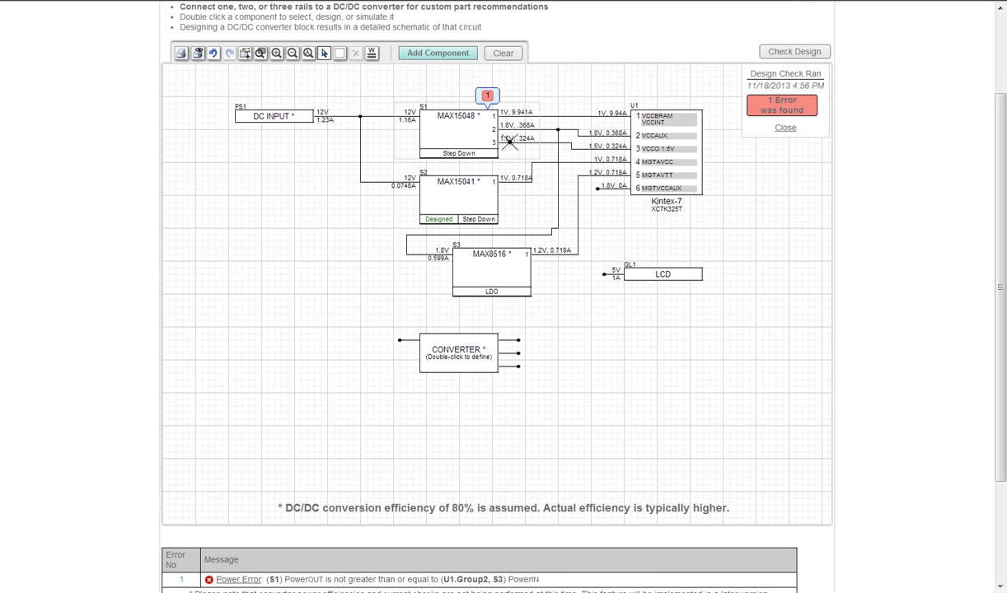
double_click(467, 129)
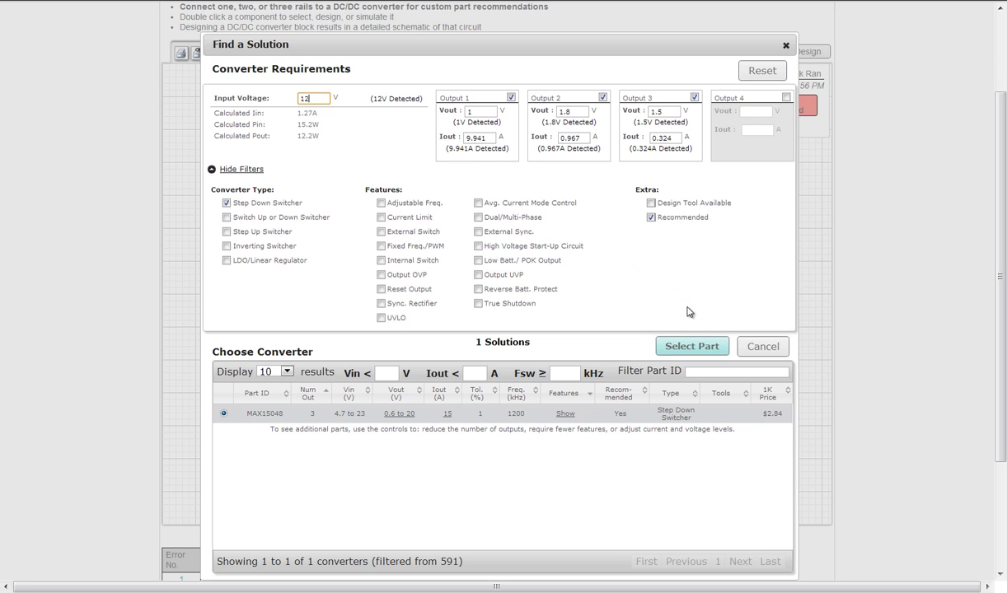
click(690, 347)
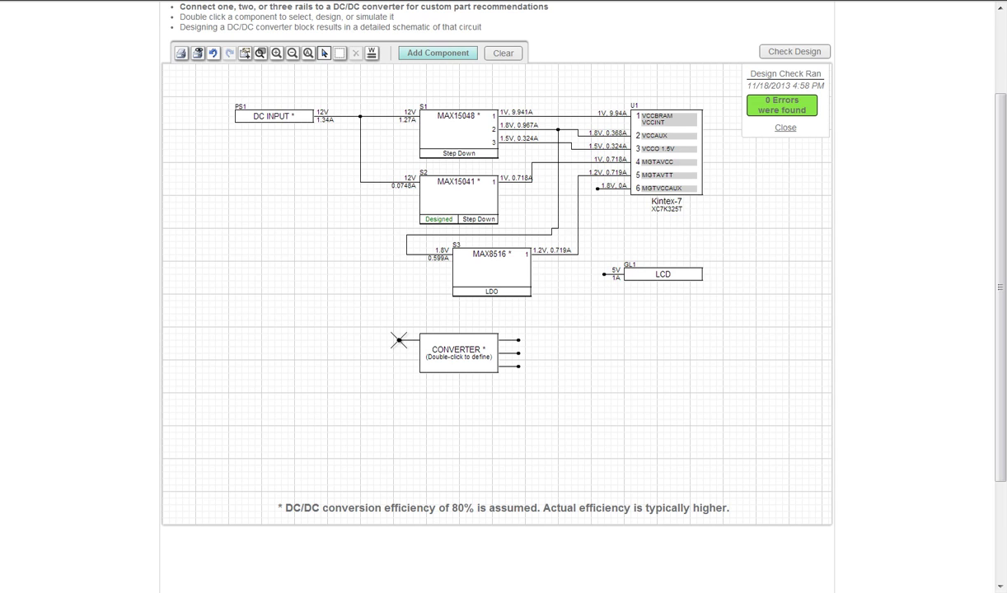
Feed the lower converter from the 12V line and add a second single-output converter beside it
drag(399, 339, 360, 183)
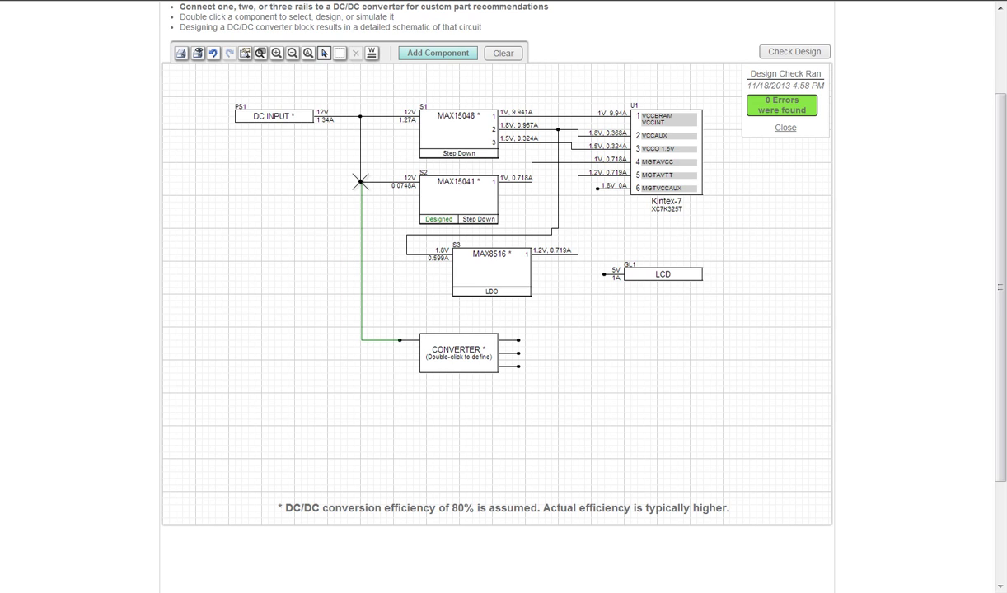
click(438, 53)
click(430, 81)
drag(619, 346, 607, 353)
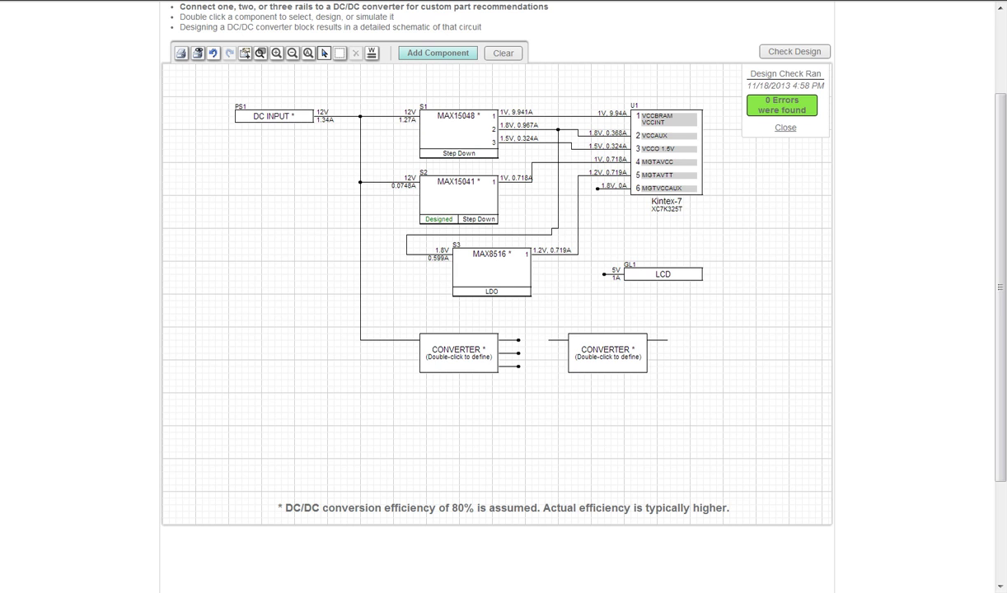
Move the LCD load below, power it from the left converter, and wire the right converter to MGTVCCAUX
drag(664, 274, 611, 405)
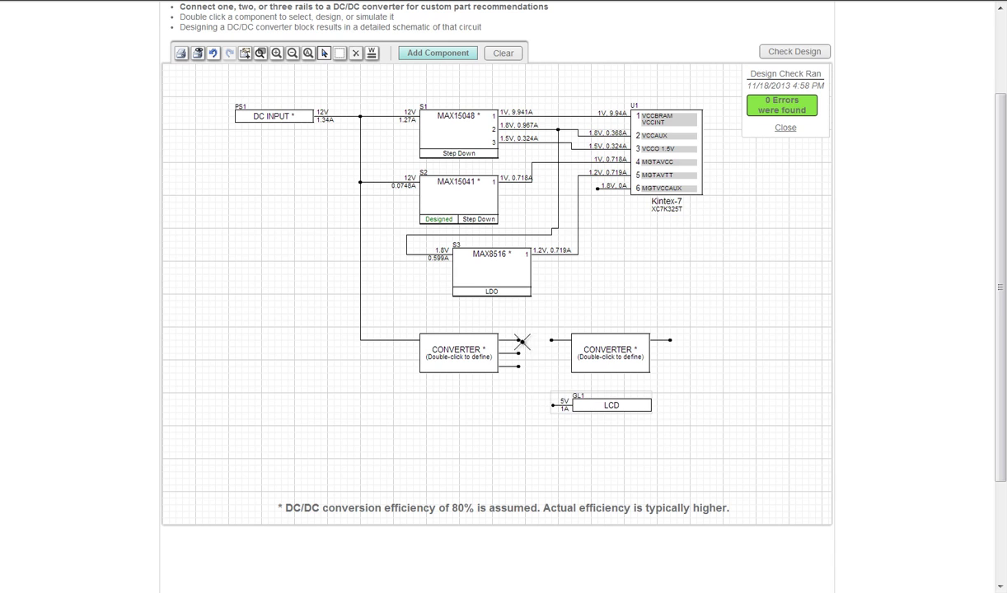
drag(520, 340, 532, 341)
drag(670, 340, 597, 189)
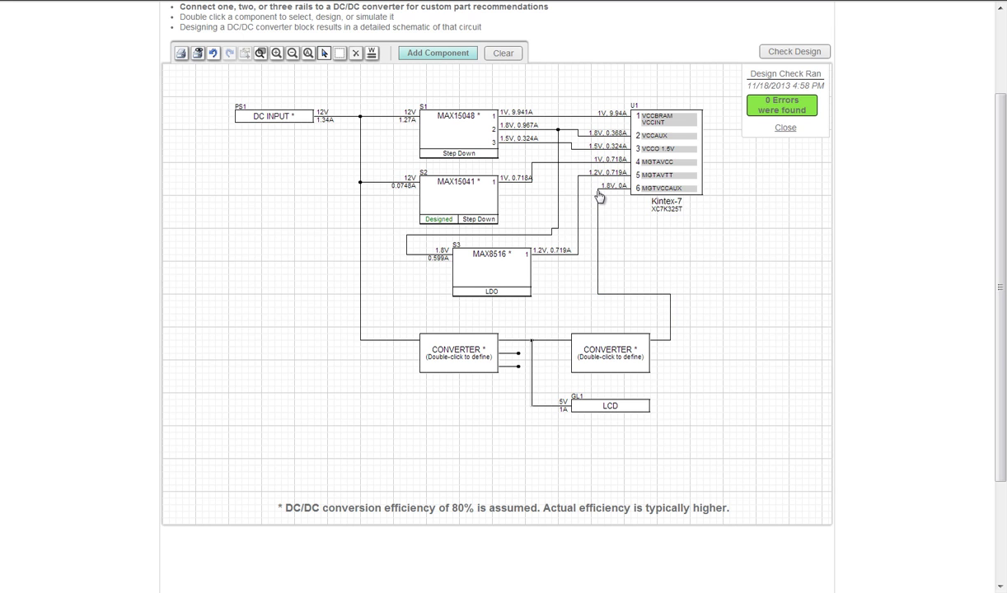
Bring up part selection for the left converter that supplies the 5V LCD load
click(459, 357)
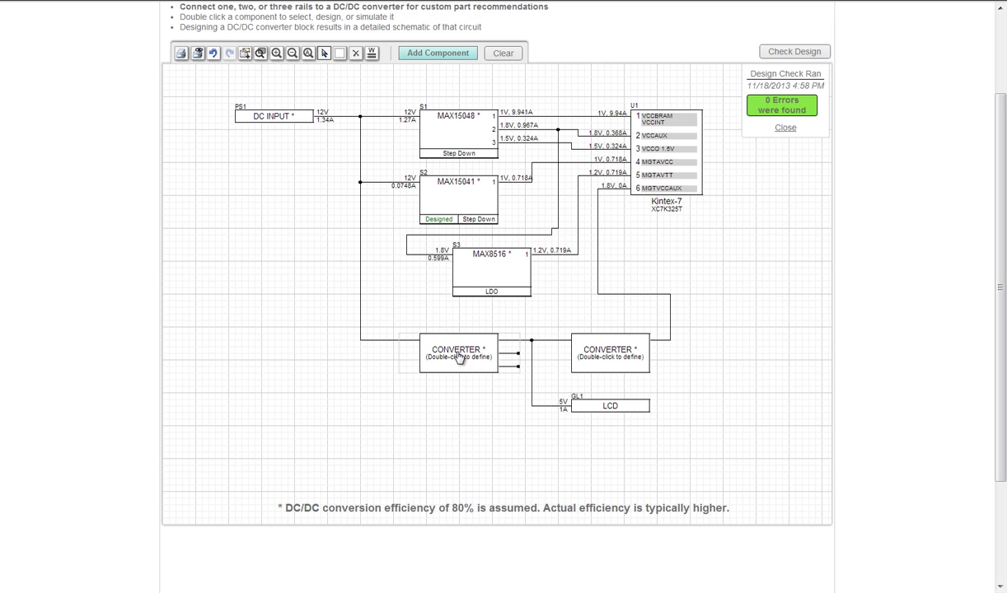
double_click(459, 356)
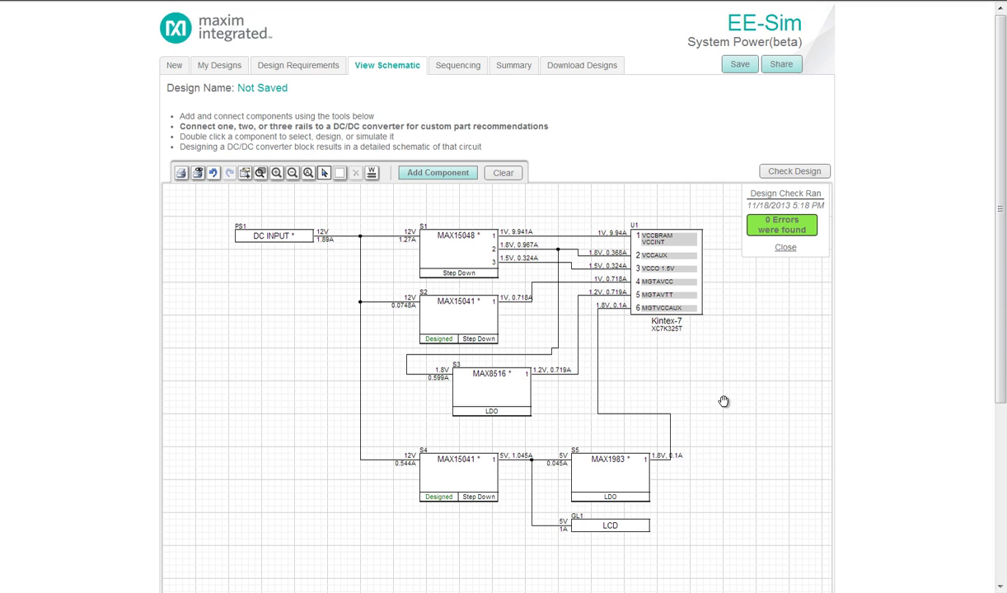
Save the design under the new name 'Design Kintex', then go to the Sequencing page
click(742, 66)
double_click(598, 130)
text(Design Kintex)
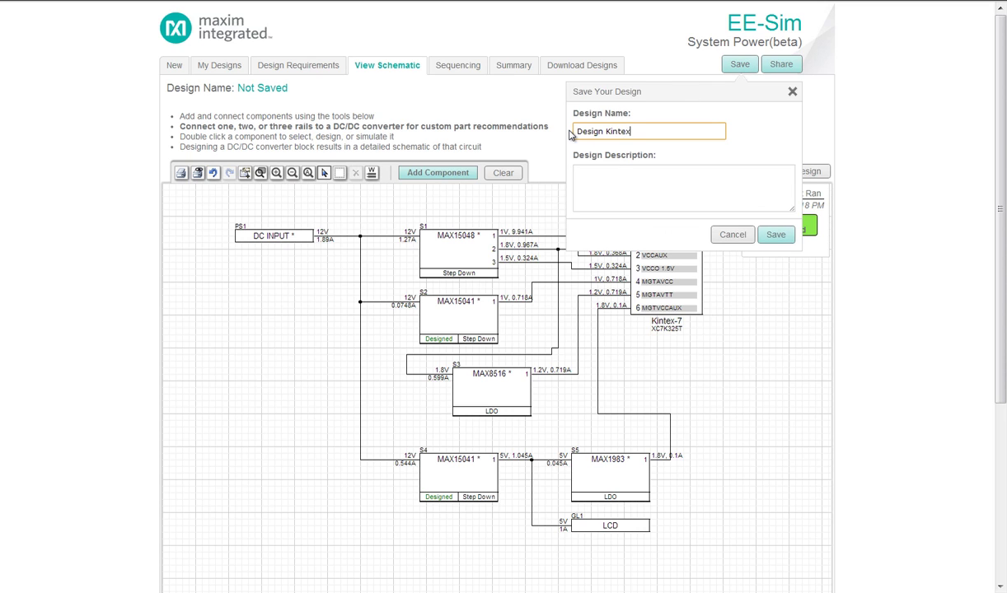
click(775, 234)
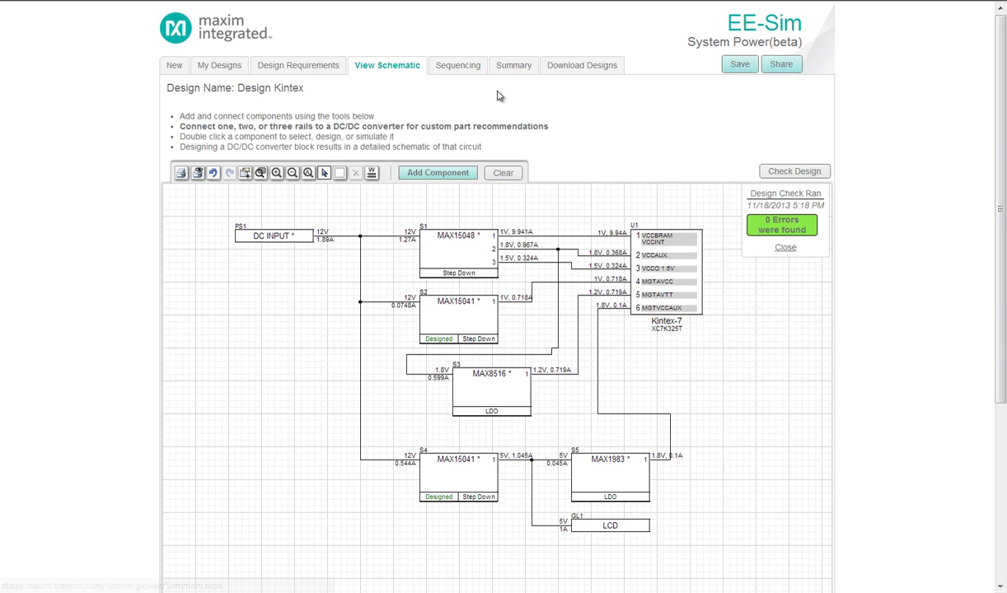
click(458, 69)
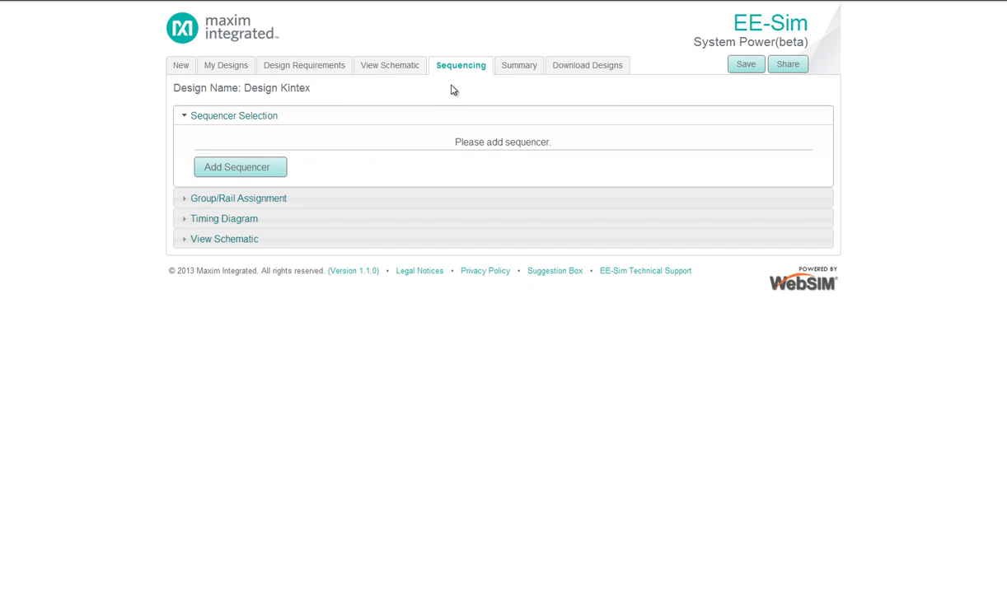
Add a MAX6870 sequencer, filtering for 6 maximum input channels with User EEPROM
click(256, 171)
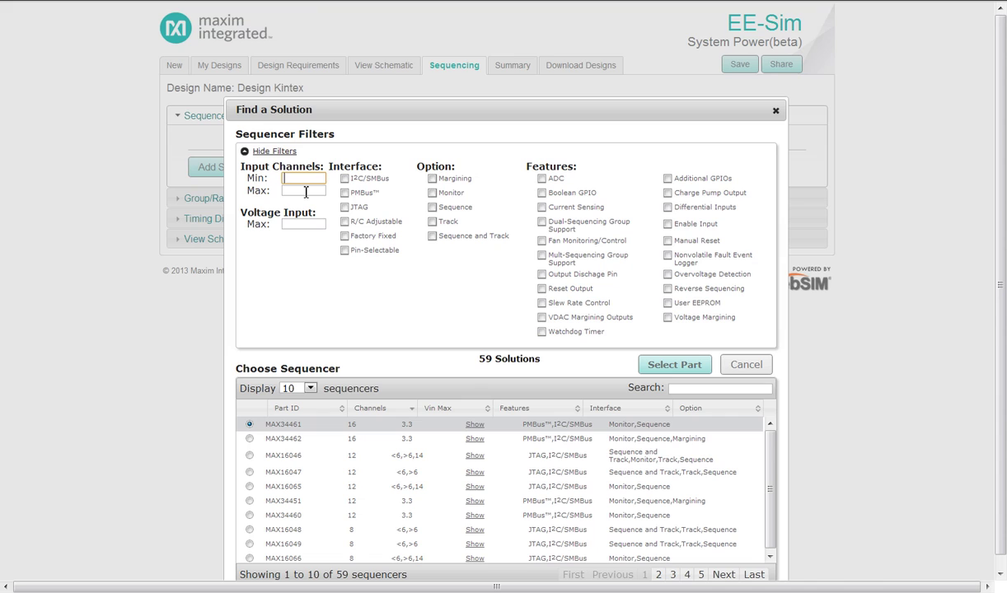
click(306, 192)
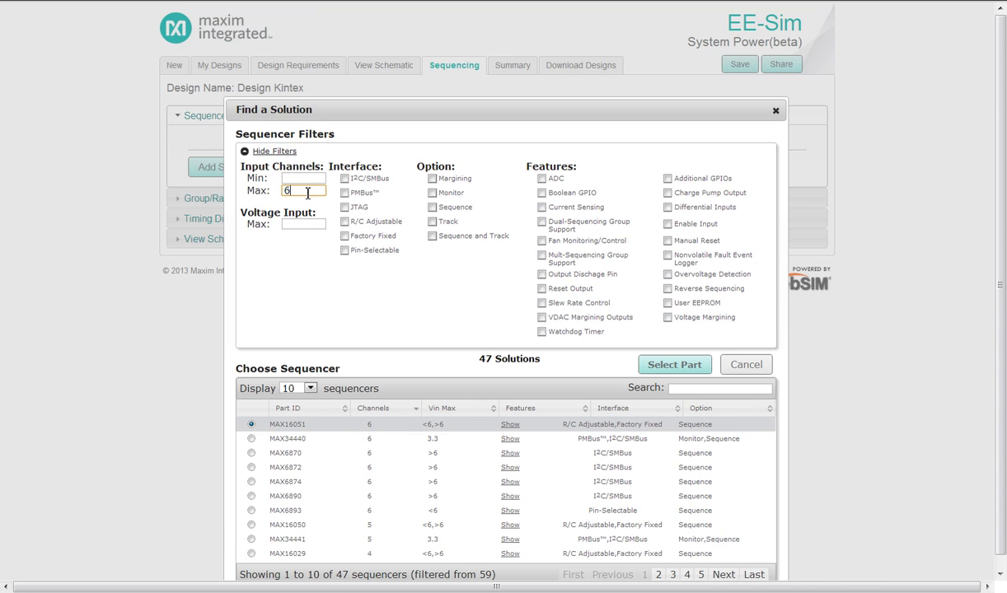
scroll(365, 249, down, 1)
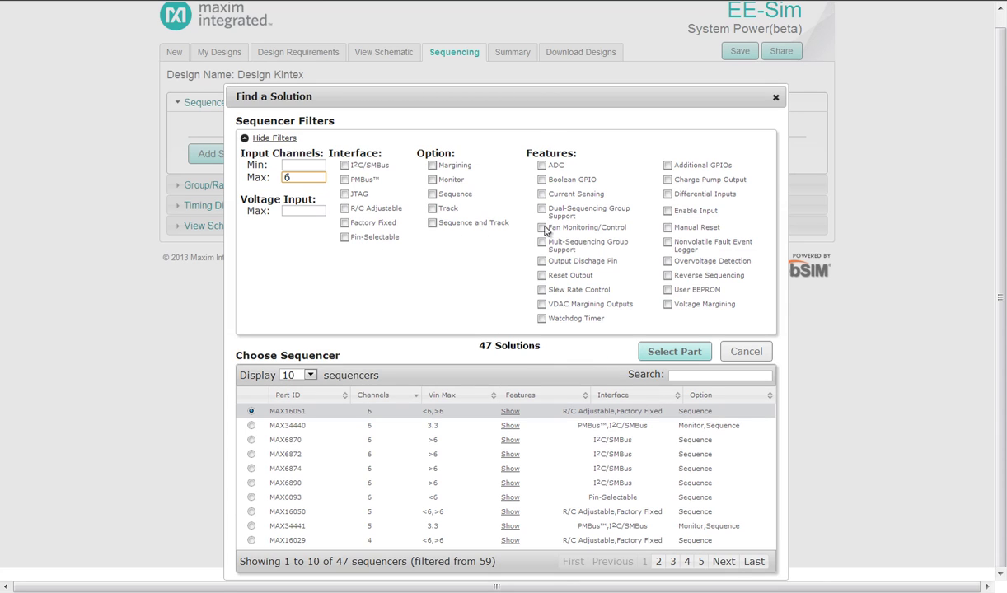
click(668, 290)
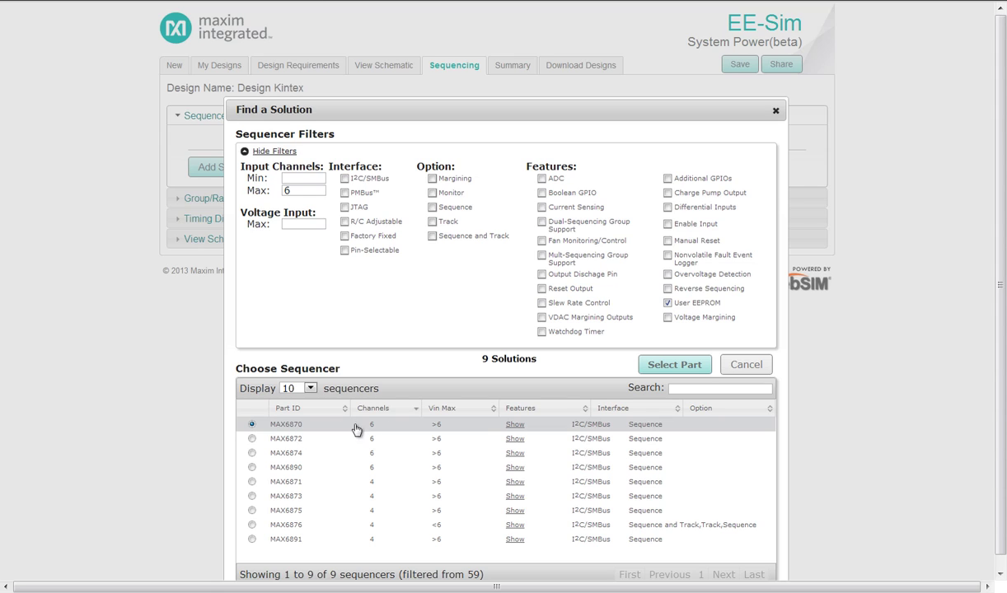
click(665, 368)
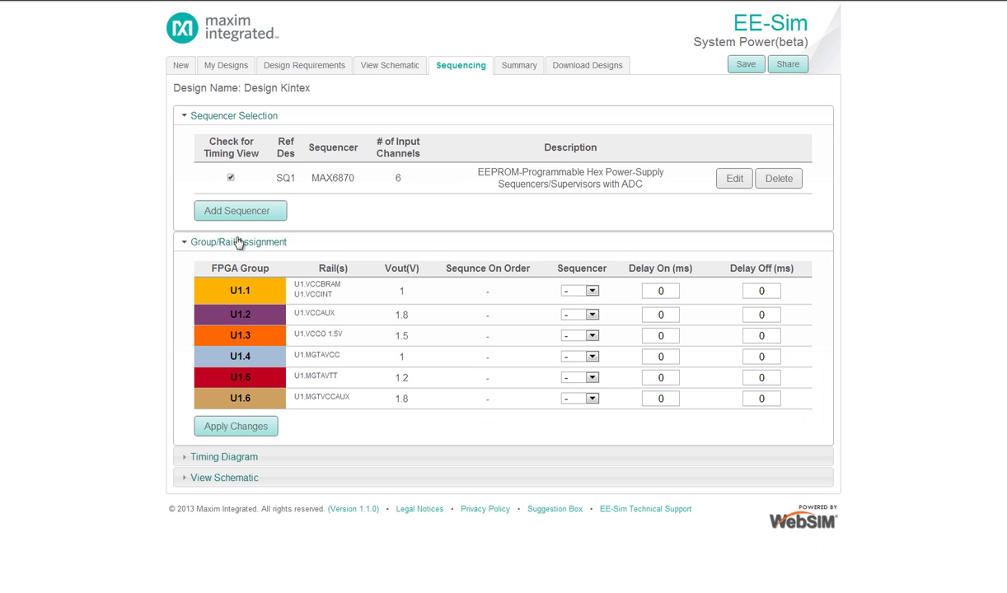
Assign rail groups U1.1 through U1.6 to sequencer SQ1
click(592, 291)
click(592, 315)
click(592, 315)
click(574, 337)
click(592, 335)
click(574, 358)
click(575, 357)
click(575, 378)
click(592, 378)
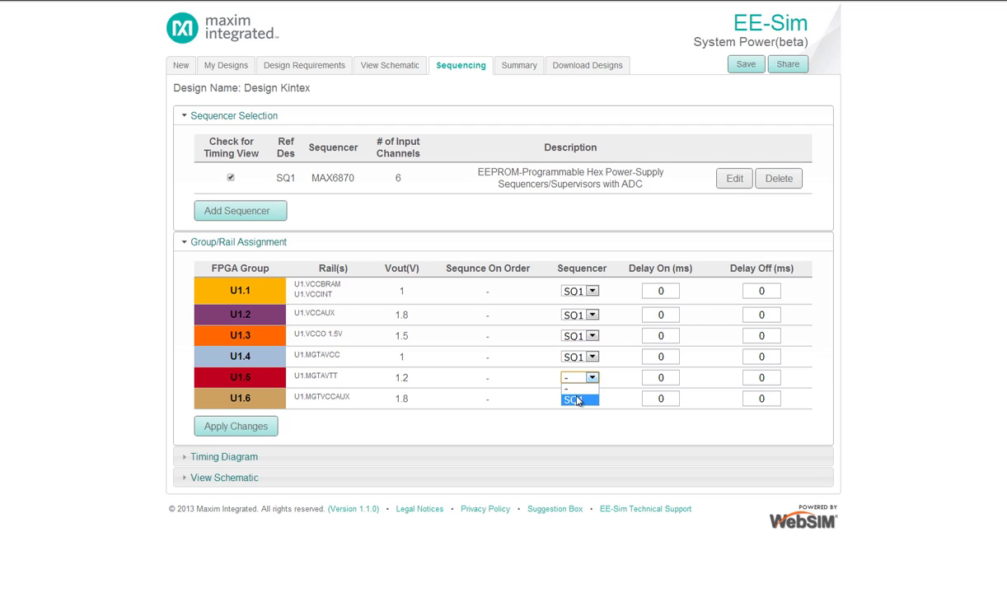
click(575, 399)
click(592, 399)
click(574, 421)
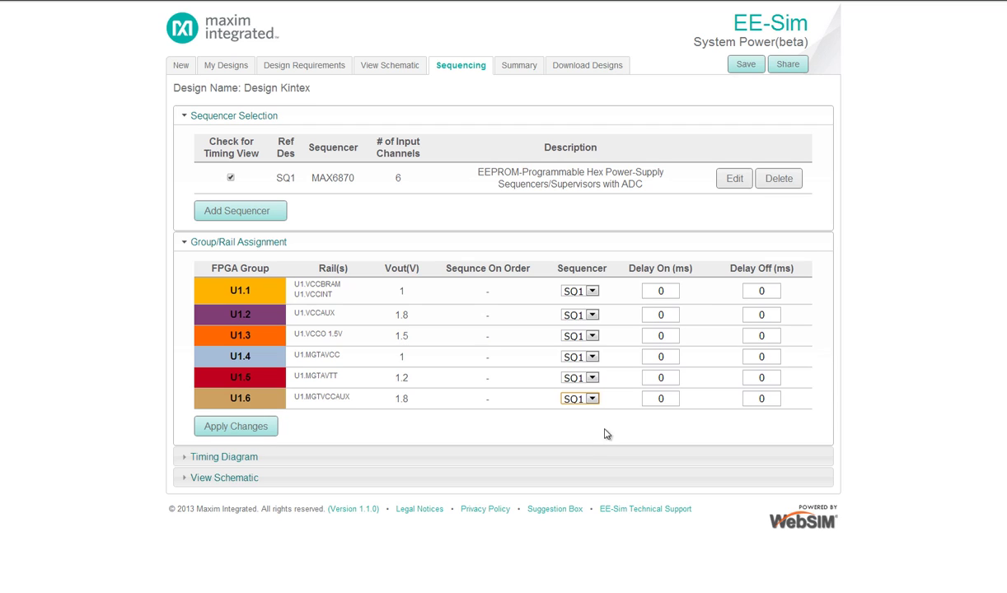
Set Delay On for U1.2–U1.5 to 10, 20, 30 and 40 ms
double_click(656, 315)
text(10)
double_click(658, 336)
text(20)
double_click(655, 358)
text(30)
double_click(648, 379)
text(40)
Set Delay Off values descending from 50 ms to 10 ms and apply to draw the timing diagram
double_click(744, 380)
text(10)
double_click(754, 359)
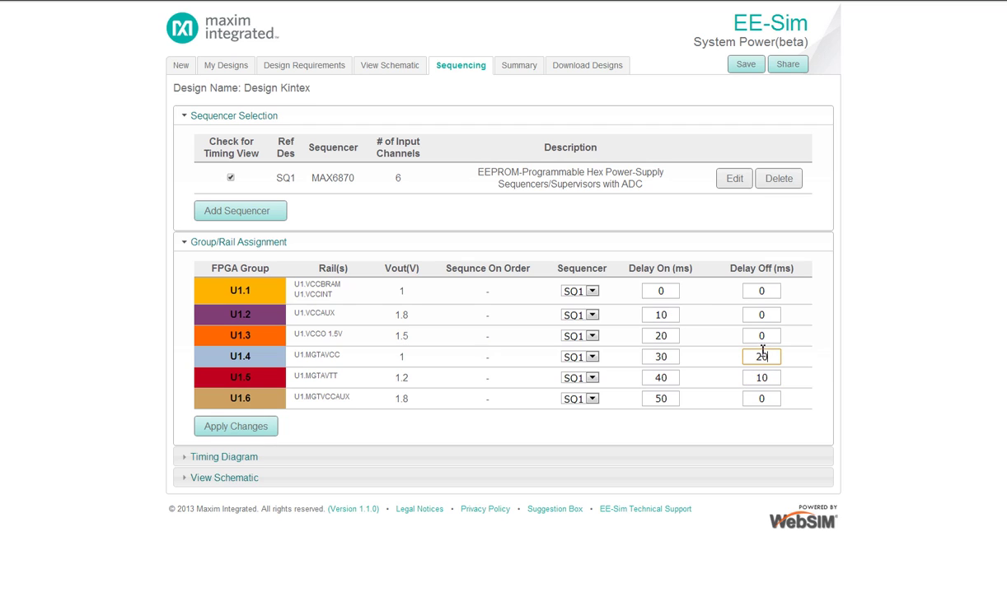
double_click(753, 337)
double_click(755, 319)
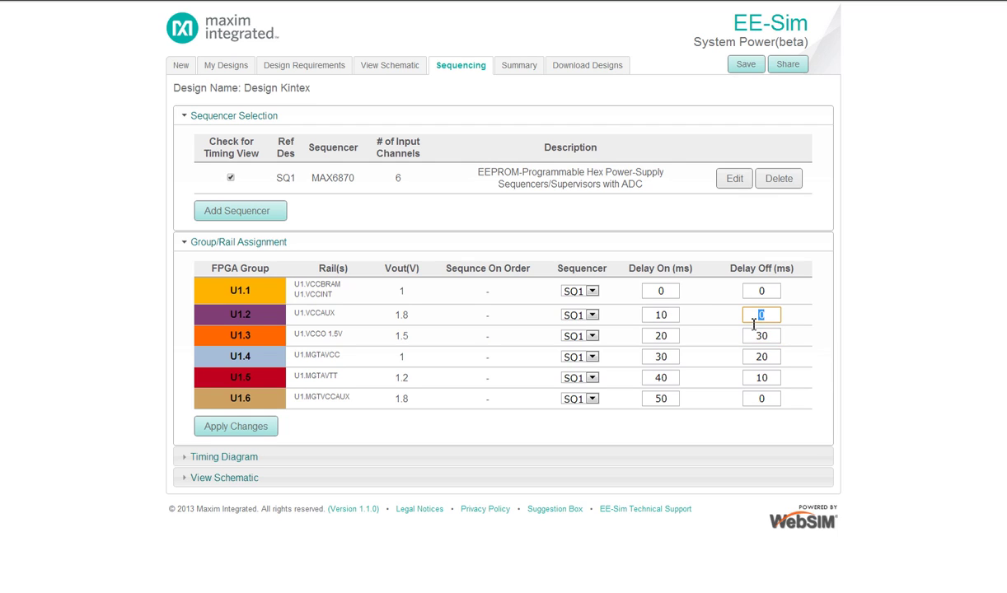
text(40)
double_click(755, 294)
text(50)
click(244, 427)
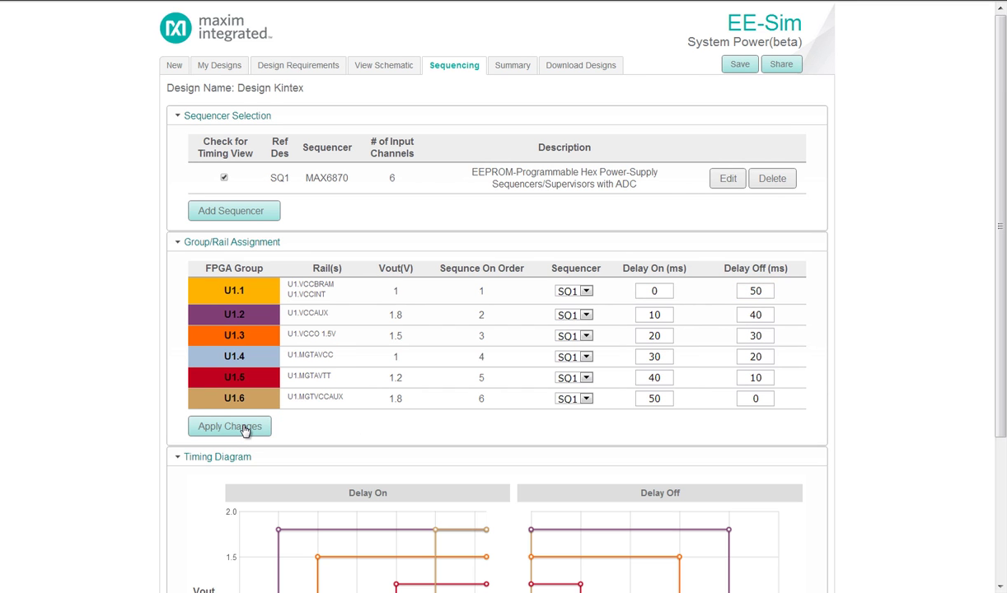
Expand the View Schematic panel beneath the six-rail timing diagram, then return to the page top
scroll(244, 429, down, 3)
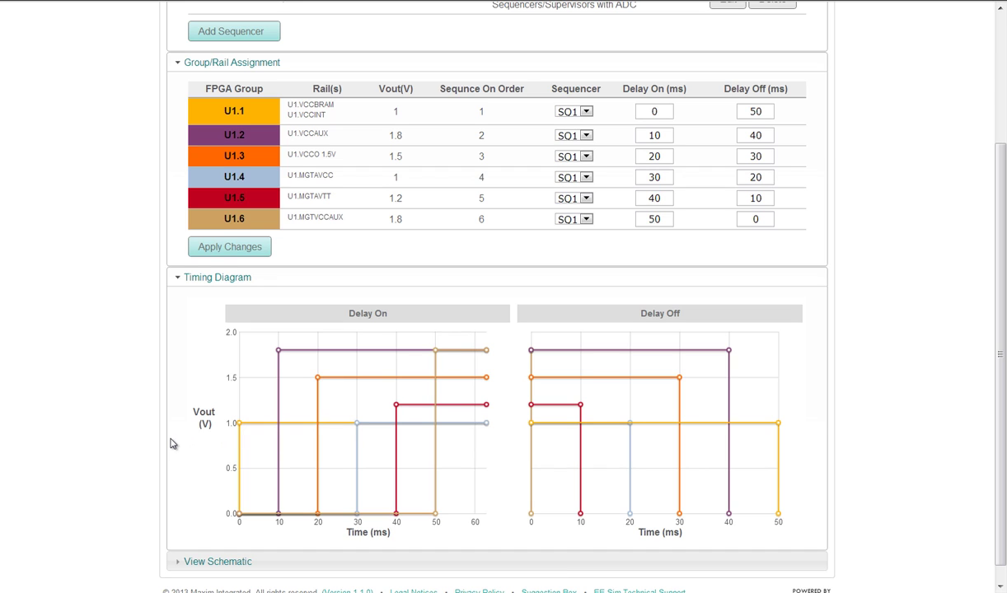
scroll(171, 444, down, 1)
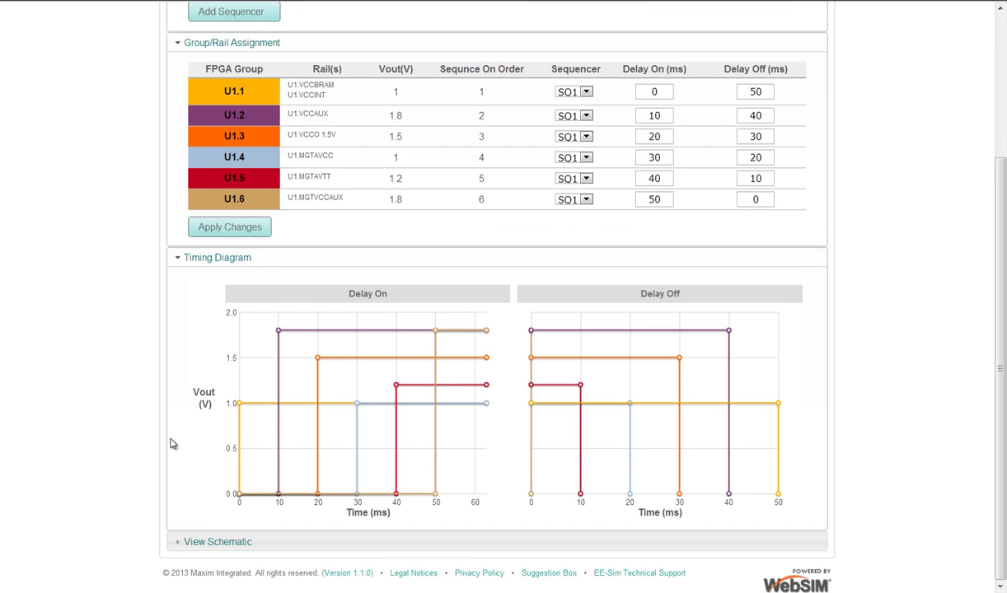
click(198, 543)
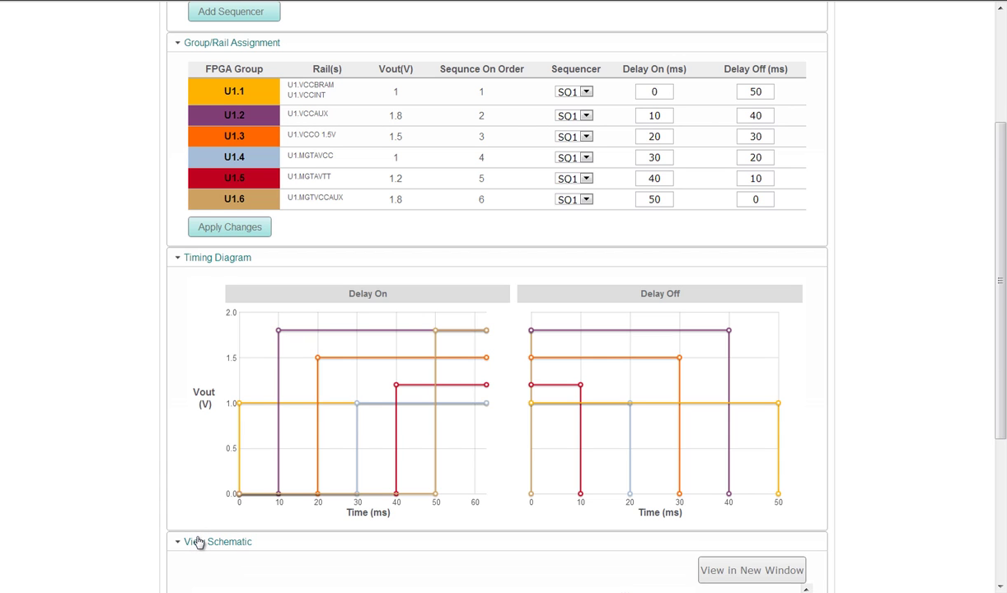
scroll(201, 541, down, 3)
scroll(202, 541, down, 1)
scroll(189, 533, up, 2)
scroll(188, 532, up, 4)
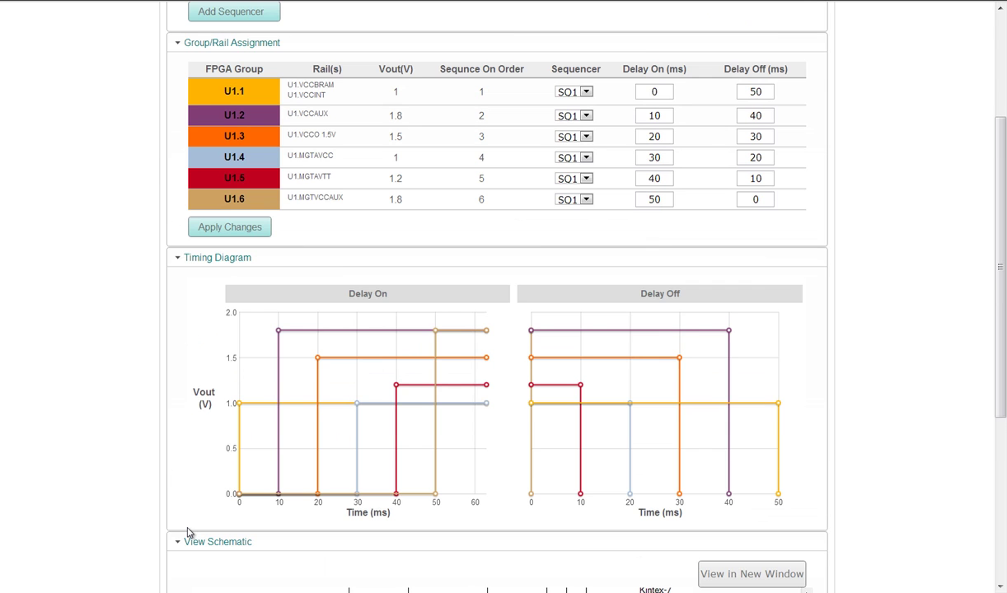
scroll(188, 531, up, 1)
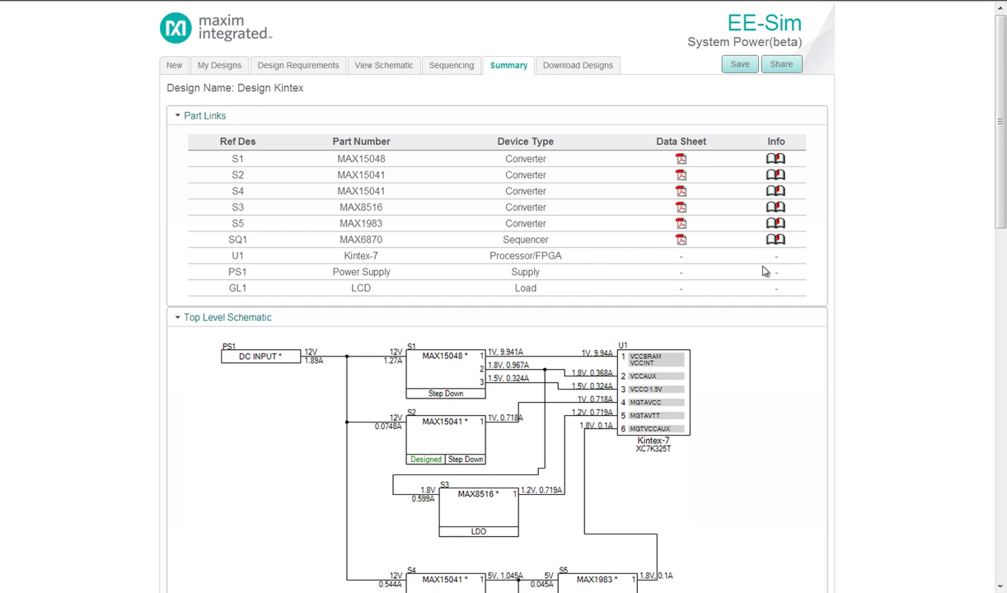
Scroll through the summary's Part Links, Top Level Schematic and Converters list
scroll(764, 312, down, 4)
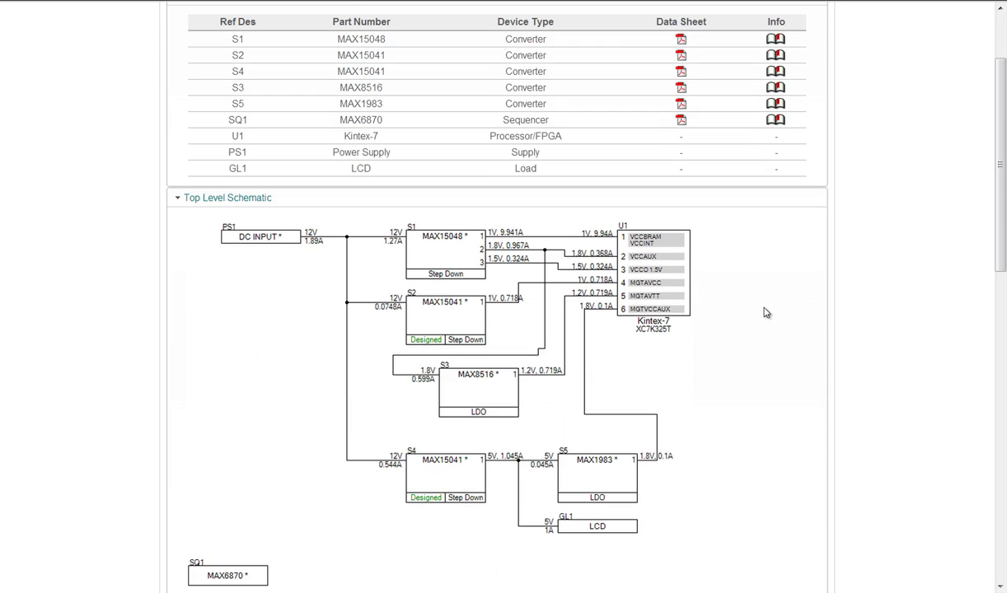
scroll(764, 311, down, 1)
scroll(764, 311, down, 2)
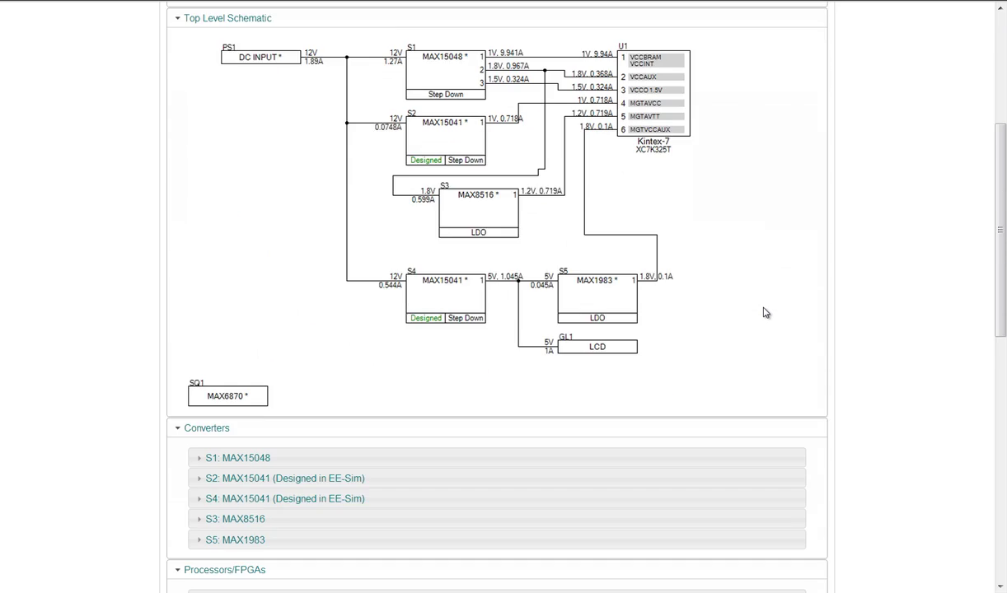
scroll(764, 312, down, 2)
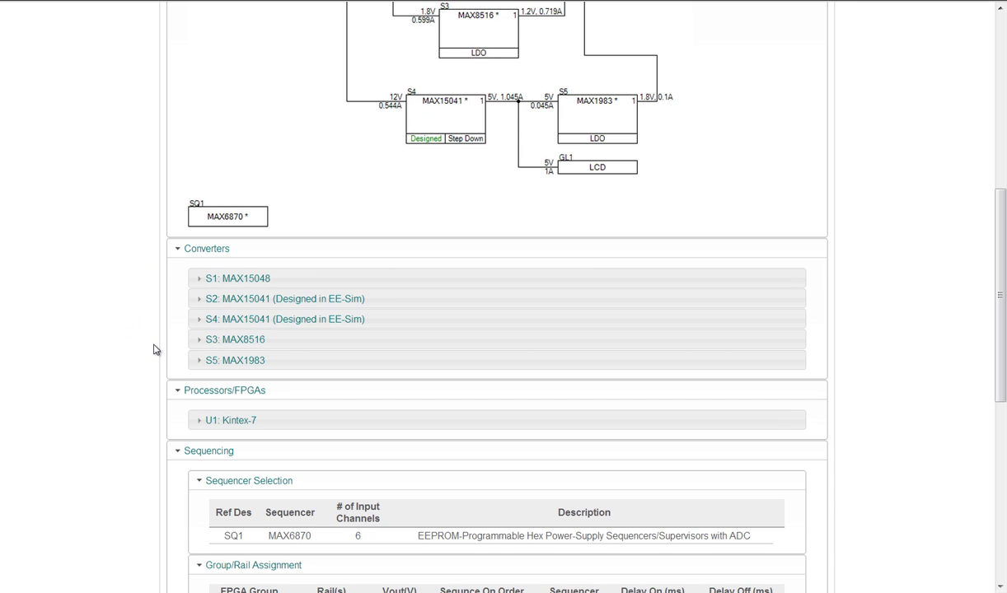
Expand the S2 MAX15041 converter and review its schematic and bill of materials
click(199, 297)
scroll(153, 326, down, 5)
scroll(149, 328, down, 5)
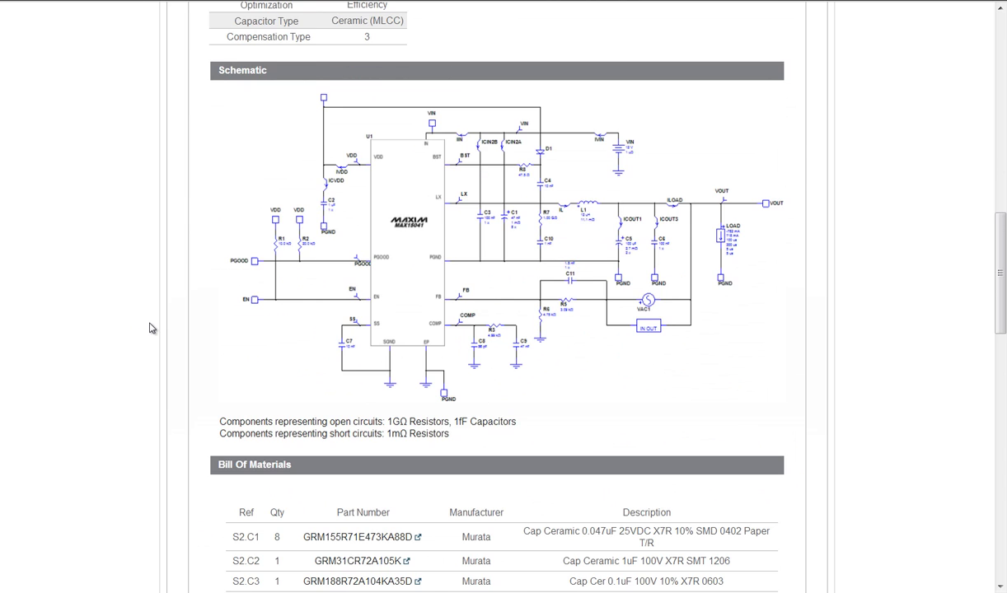
scroll(149, 328, down, 5)
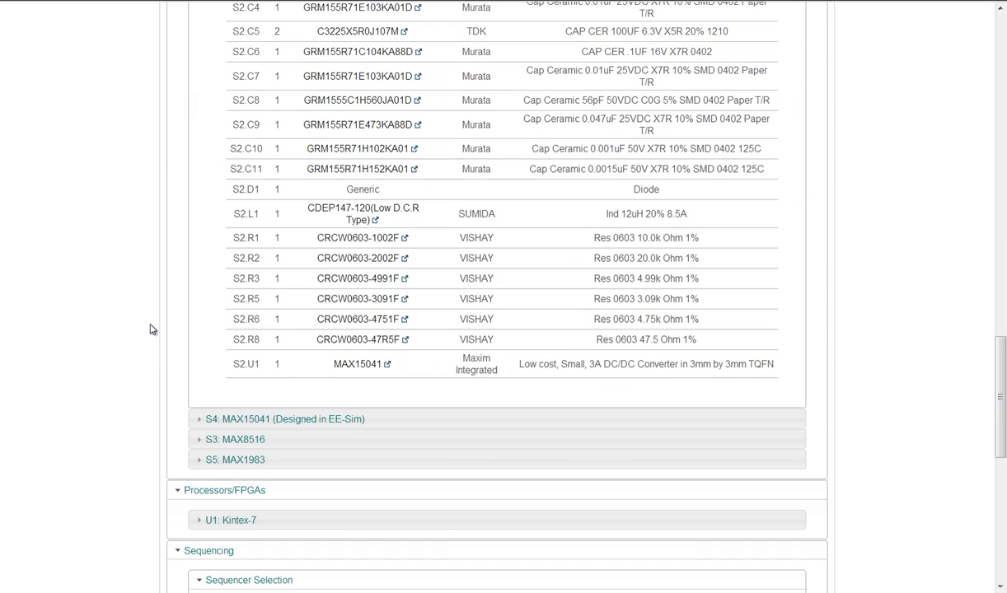
Expand the S4 MAX15041 converter, review its schematic and BOM, then return to the top
click(204, 421)
scroll(139, 367, down, 10)
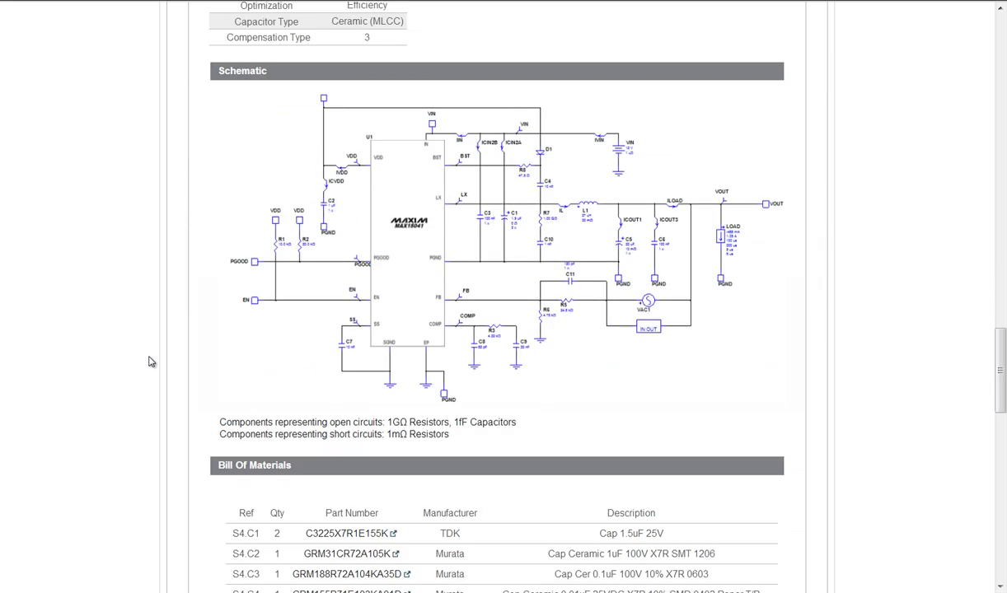
scroll(149, 362, down, 8)
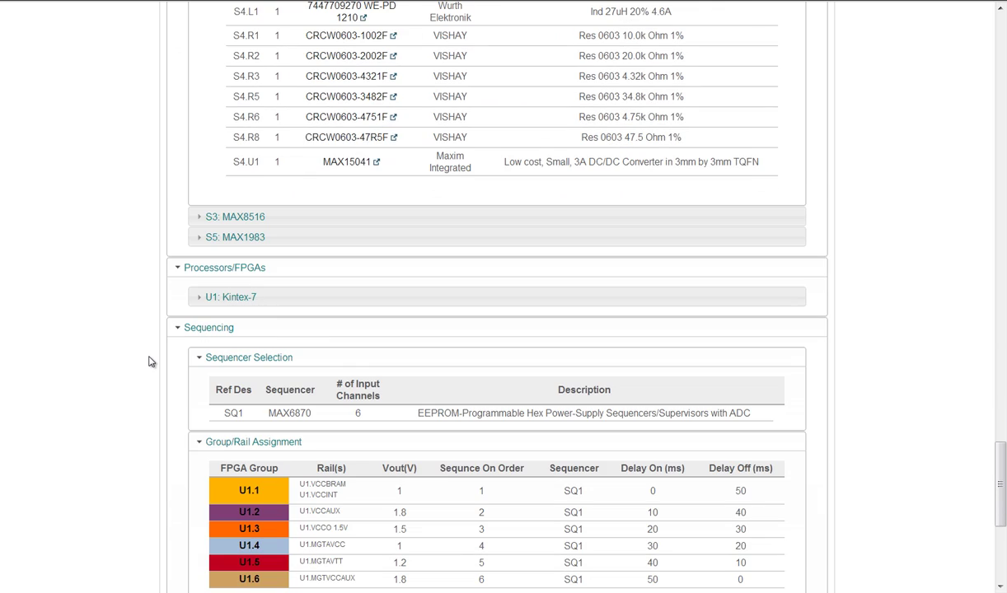
scroll(149, 362, down, 5)
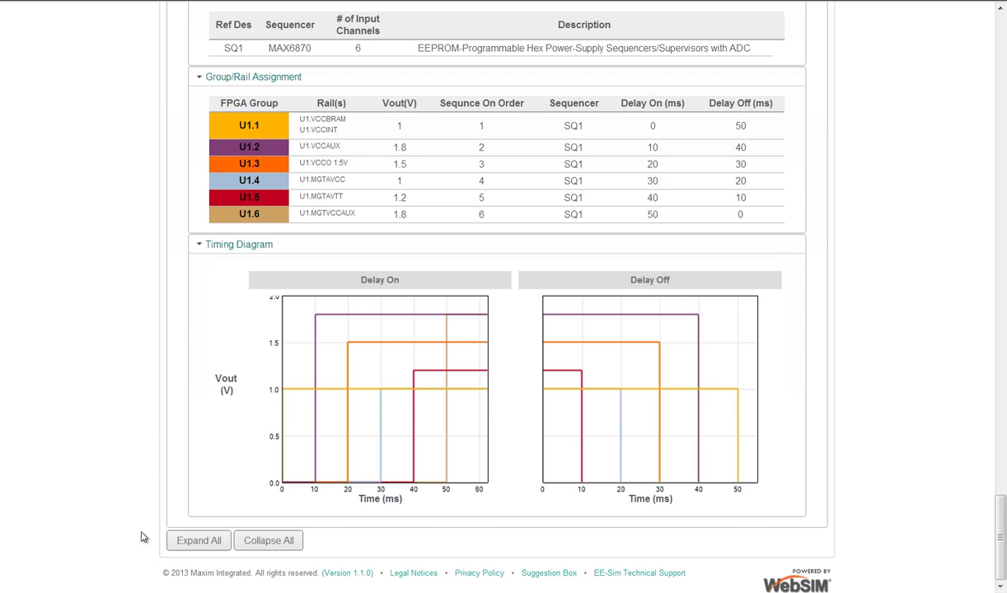
scroll(115, 488, up, 20)
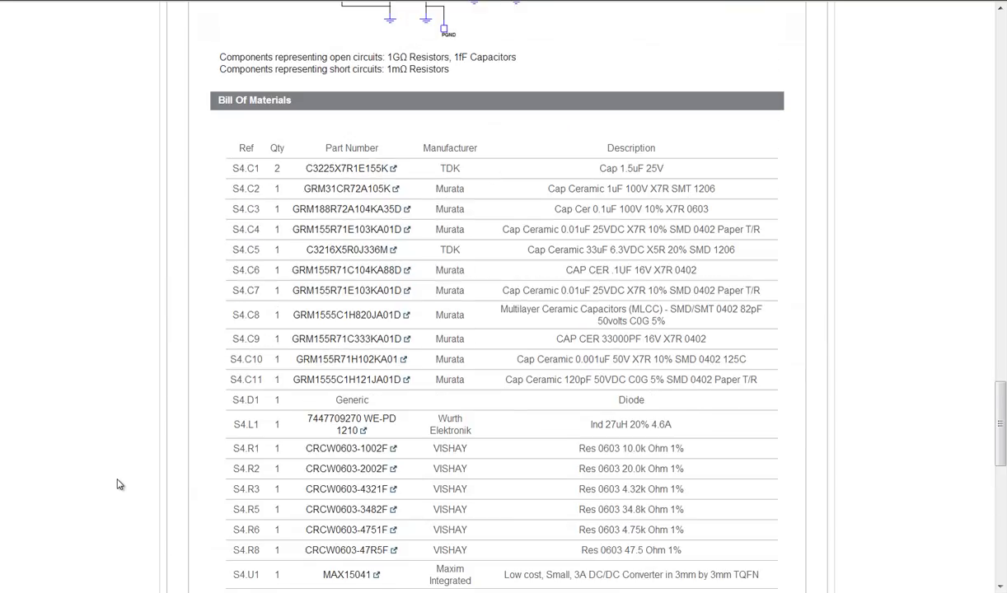
scroll(118, 484, up, 20)
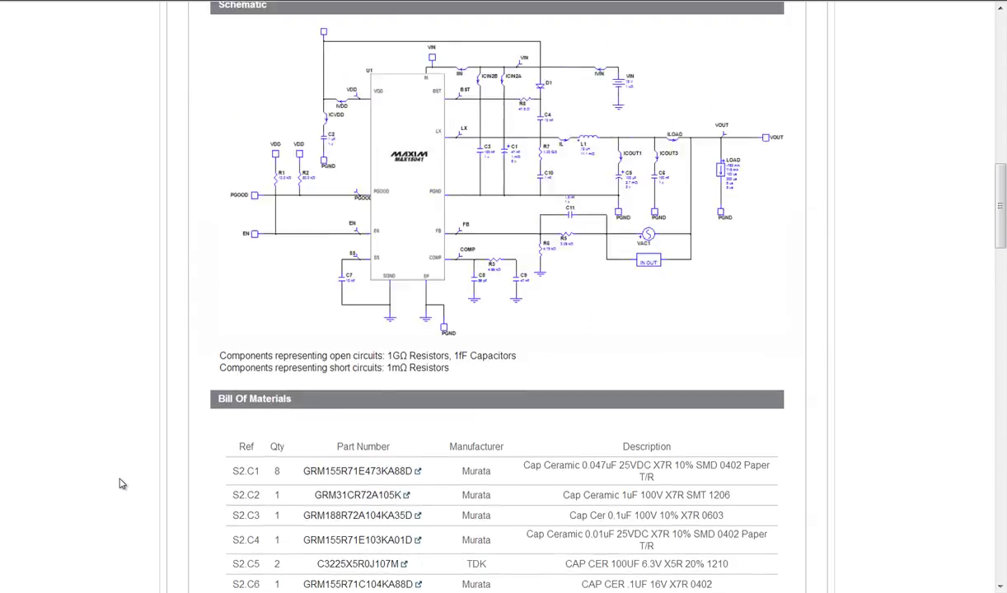
scroll(118, 484, up, 5)
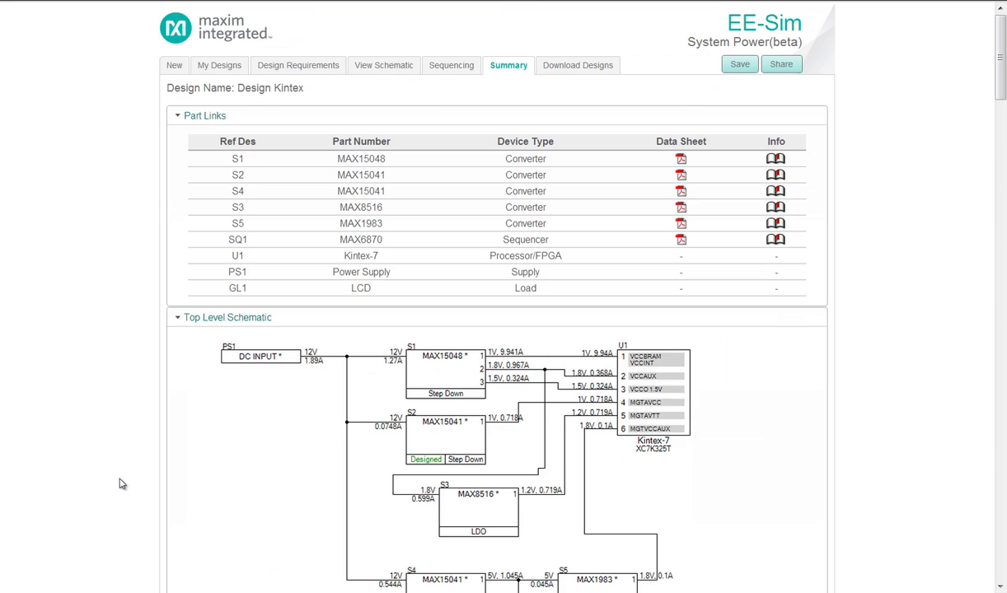
Go to the Download Designs page for Design Kintex
click(576, 68)
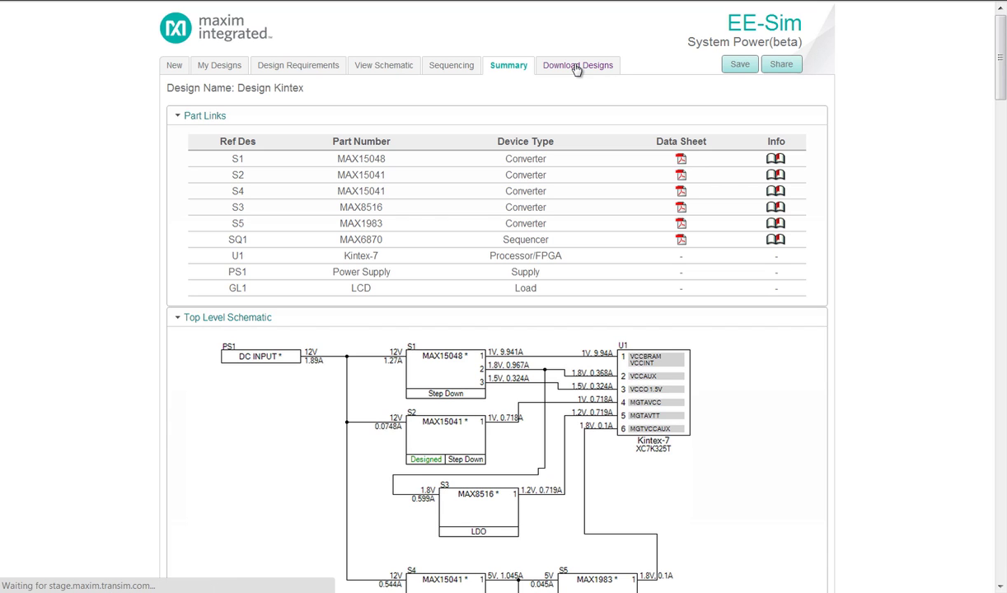